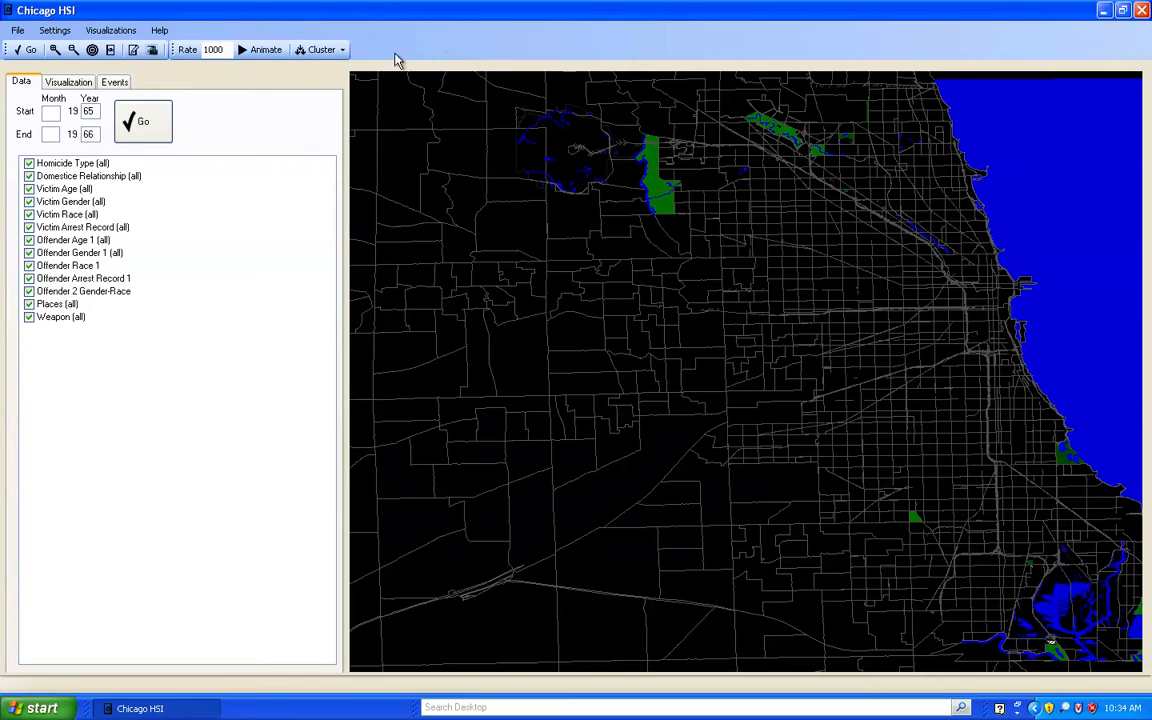
# Set the start of the date range to month 2 of year 68
pyautogui.click(47, 113)
pyautogui.click(51, 113)
pyautogui.write('2')
pyautogui.press('BackSpace')
pyautogui.write('8')
# Set the end of the date range to month 2 of year 72 and plot the homicides for that period on the map
pyautogui.click(50, 133)
pyautogui.write('2')
pyautogui.click(98, 131)
pyautogui.press('BackSpace')
pyautogui.press('BackSpace')
pyautogui.write('72')
pyautogui.click(152, 127)
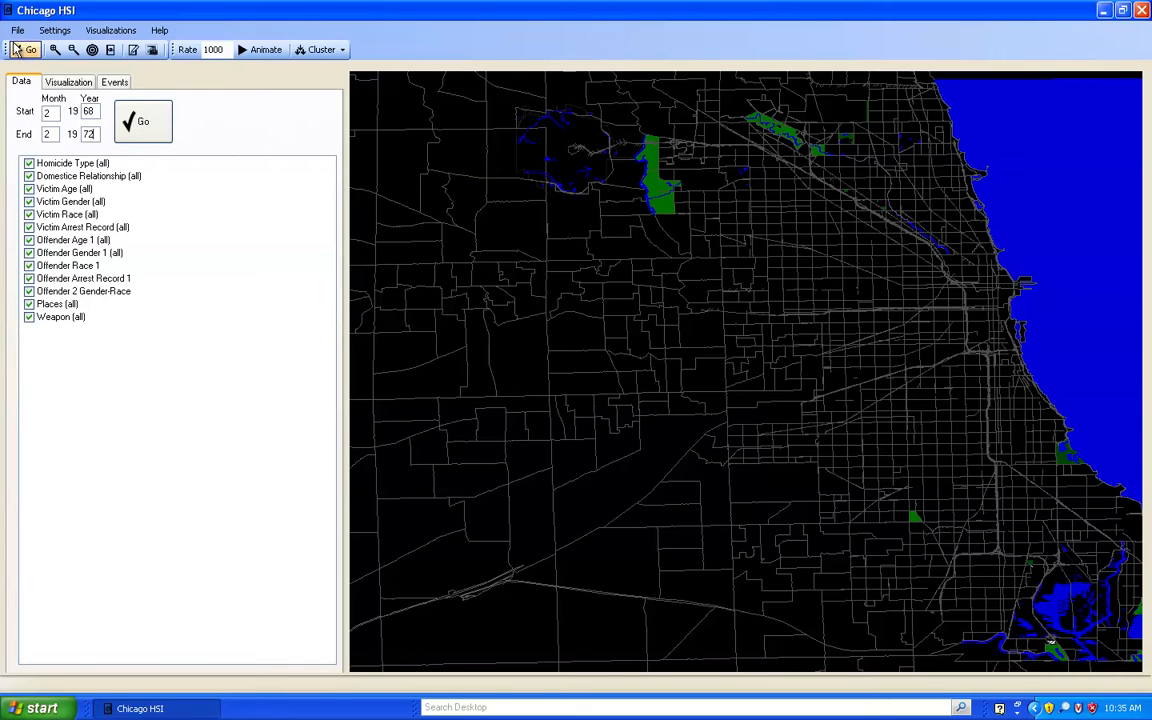
pyautogui.click(141, 120)
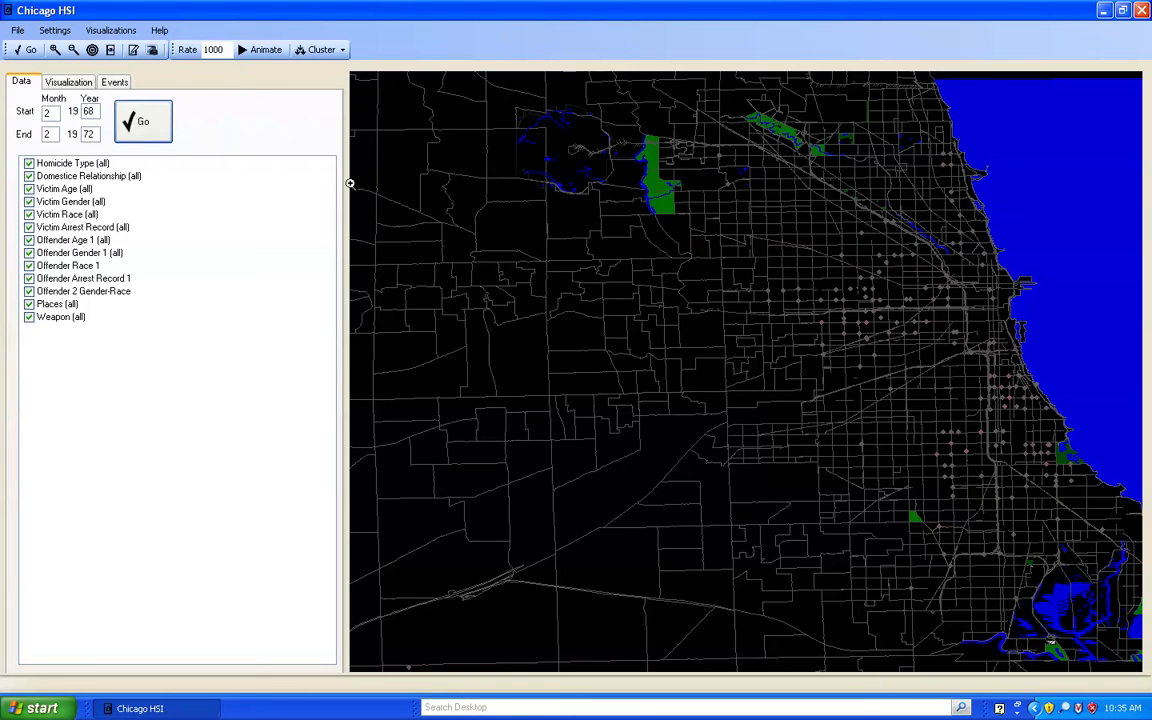
# Increase the event intensity, redraw the map with the brighter markers and return to the data filters
pyautogui.click(70, 82)
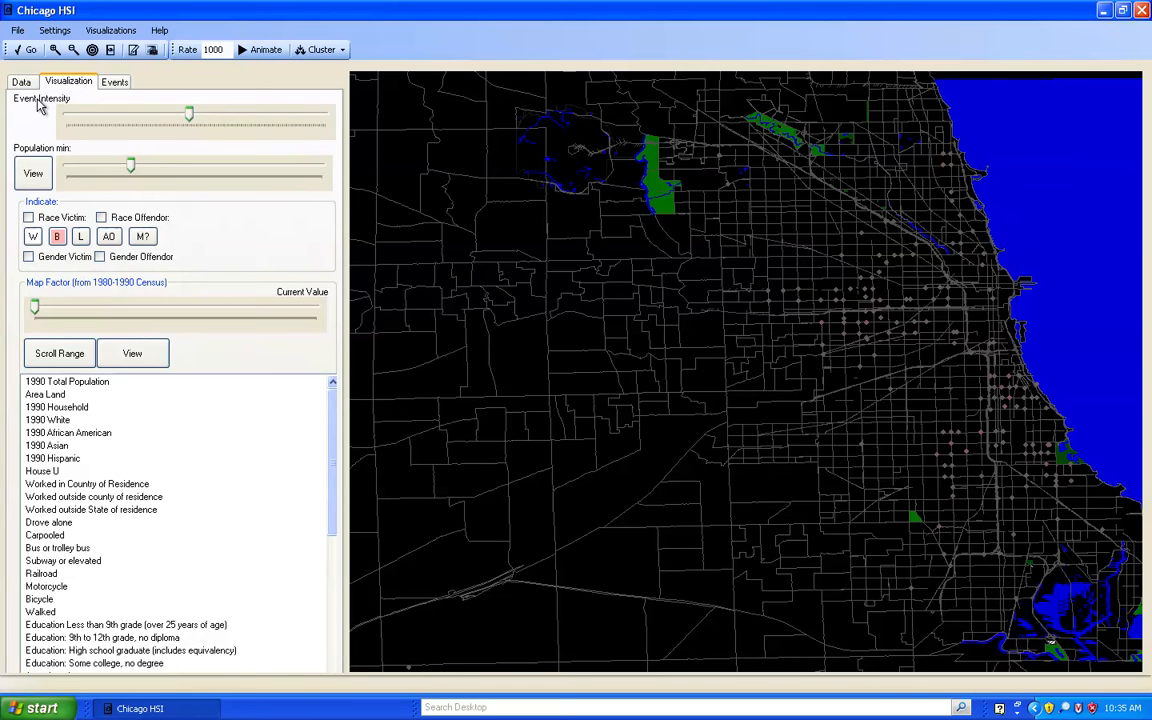
pyautogui.moveTo(192, 119); pyautogui.dragTo(240, 121)
pyautogui.click(28, 50)
pyautogui.click(24, 84)
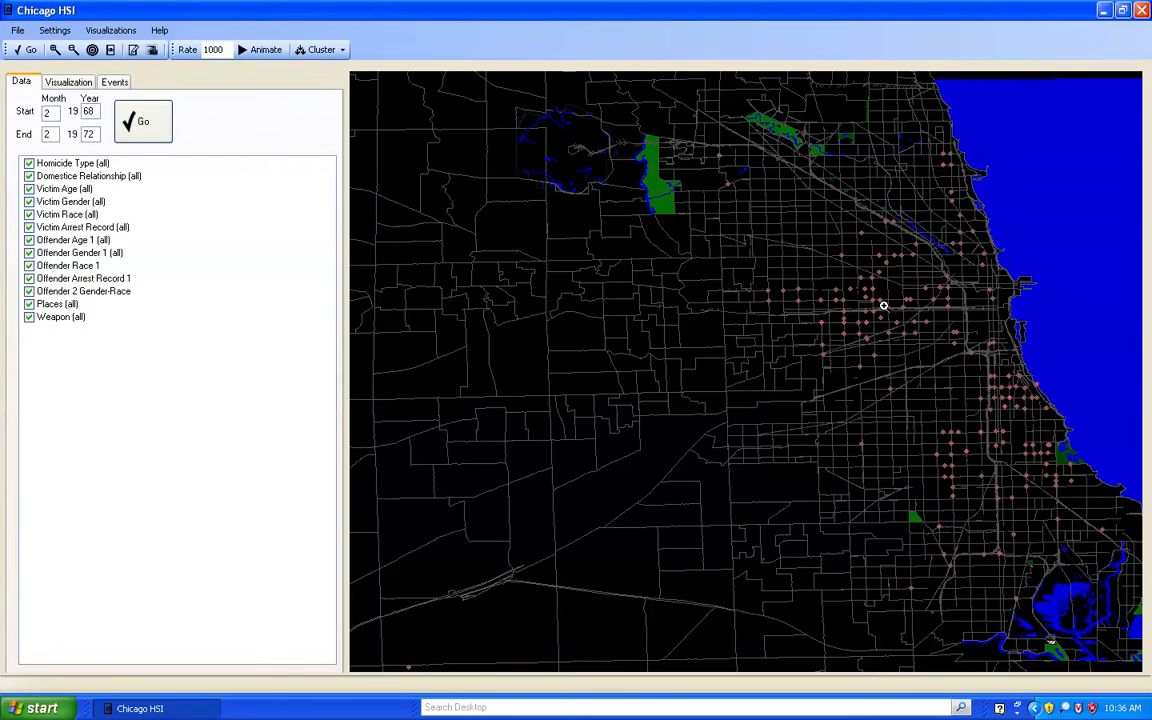
pyautogui.click(893, 305)
pyautogui.click(801, 367)
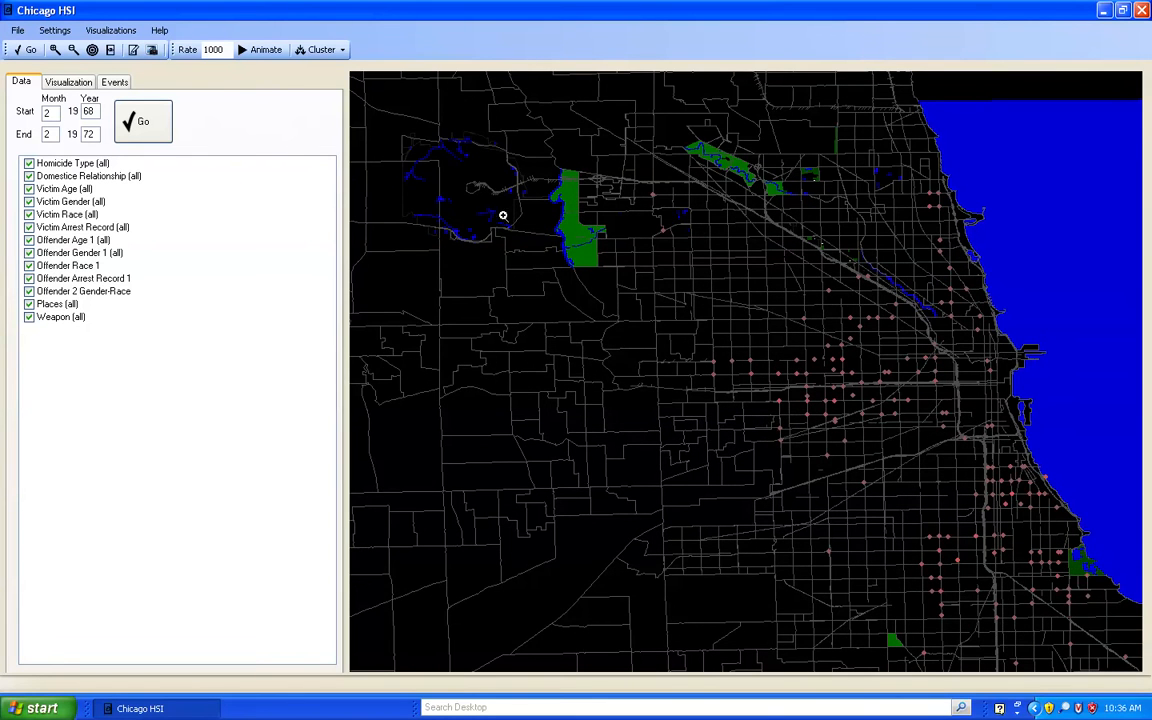
pyautogui.click(345, 52)
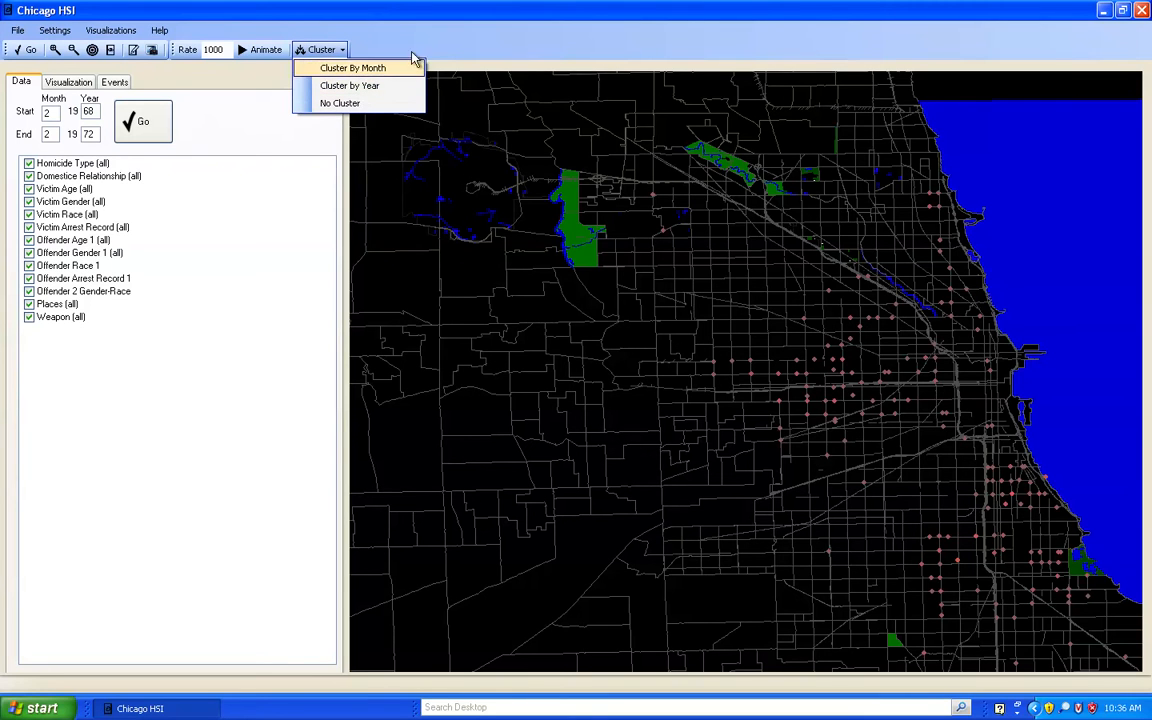
pyautogui.click(469, 44)
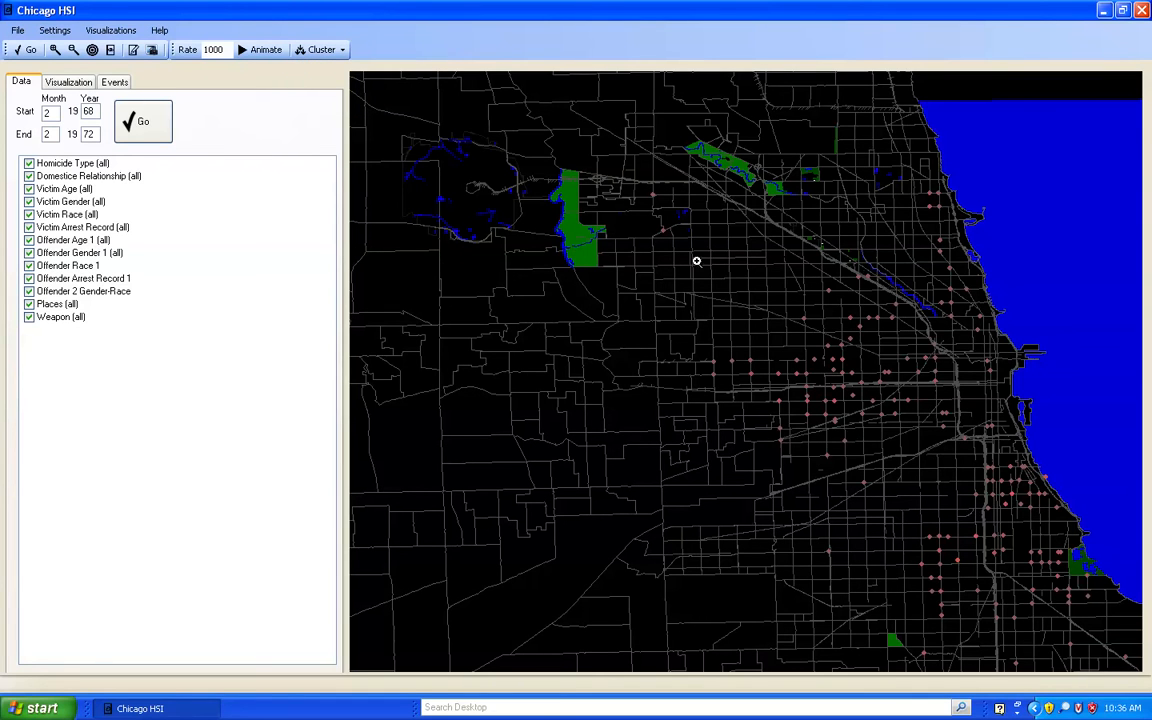
pyautogui.click(730, 362)
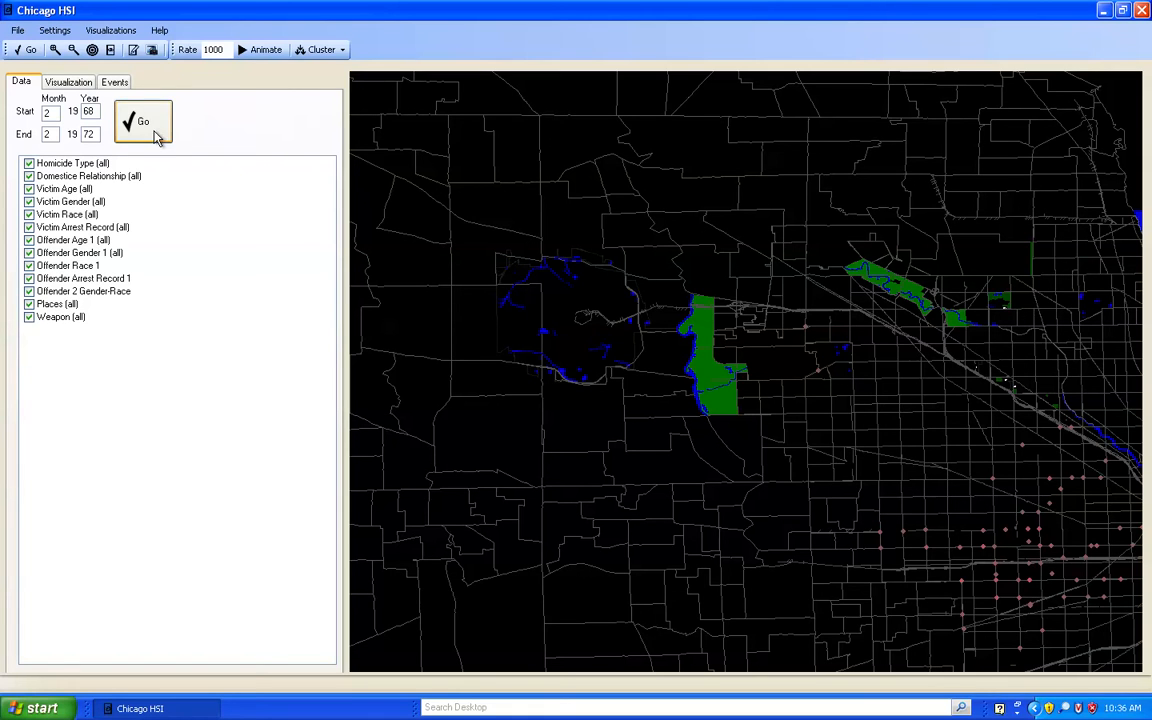
# Browse the map layer settings and hide the Parks layer under the Natural group
pyautogui.click(110, 31)
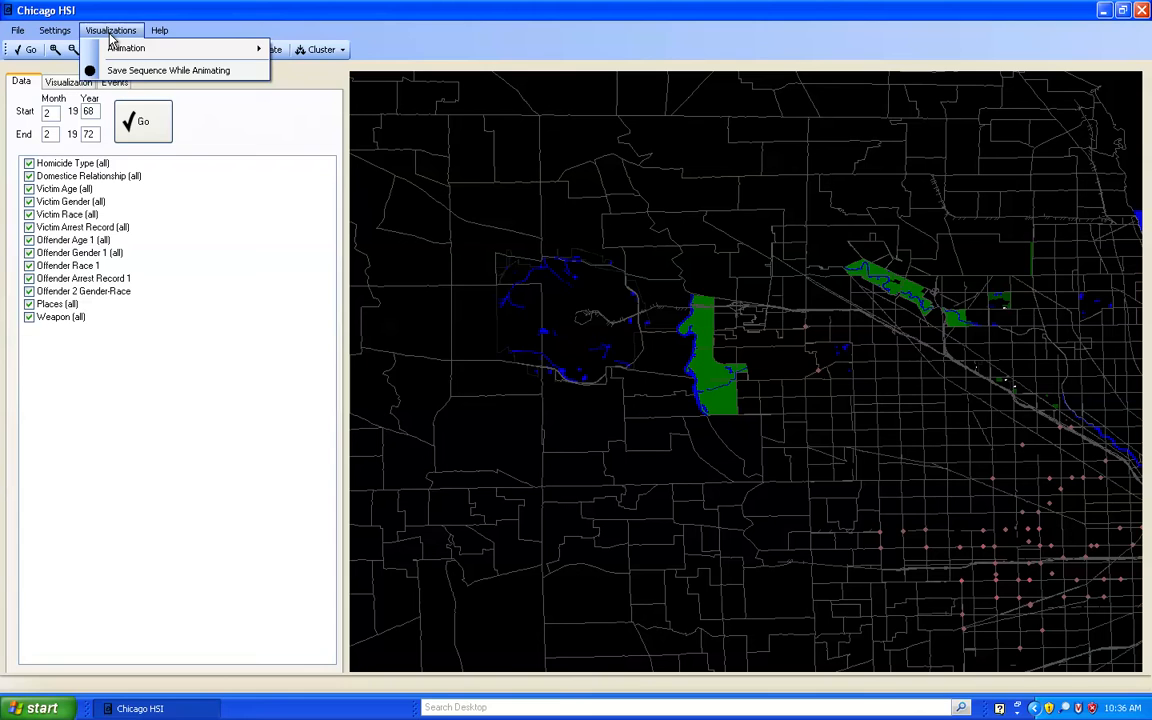
pyautogui.moveTo(55, 31)
pyautogui.moveTo(72, 50)
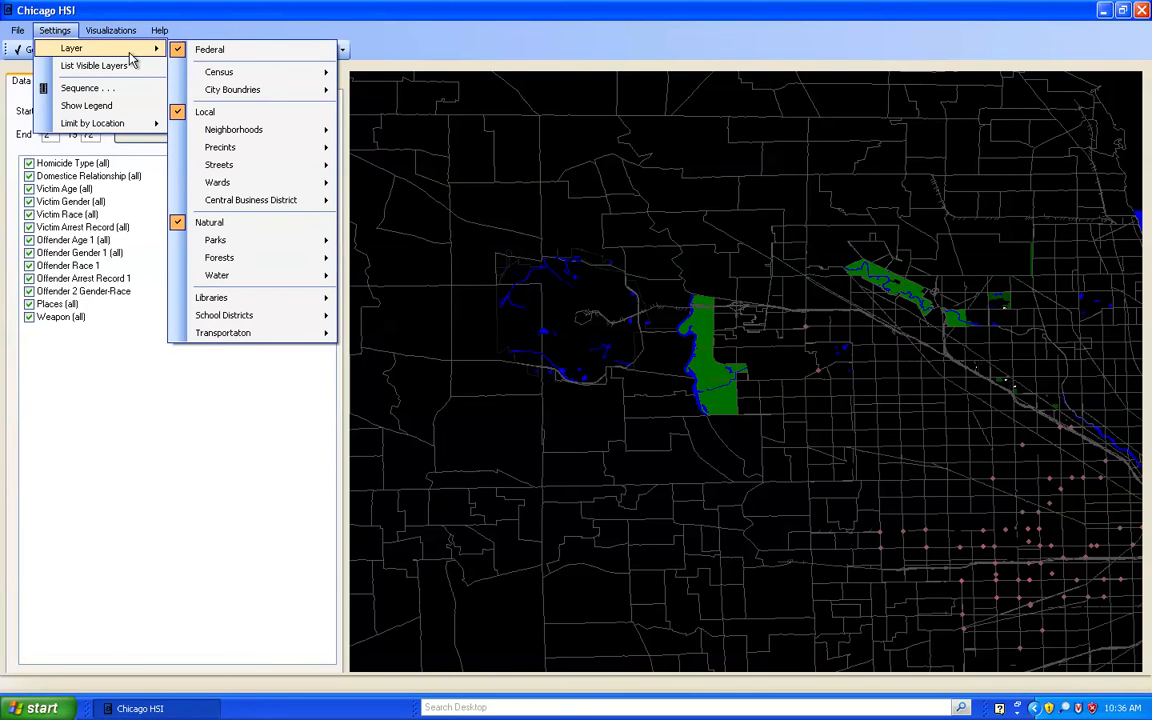
pyautogui.moveTo(247, 78)
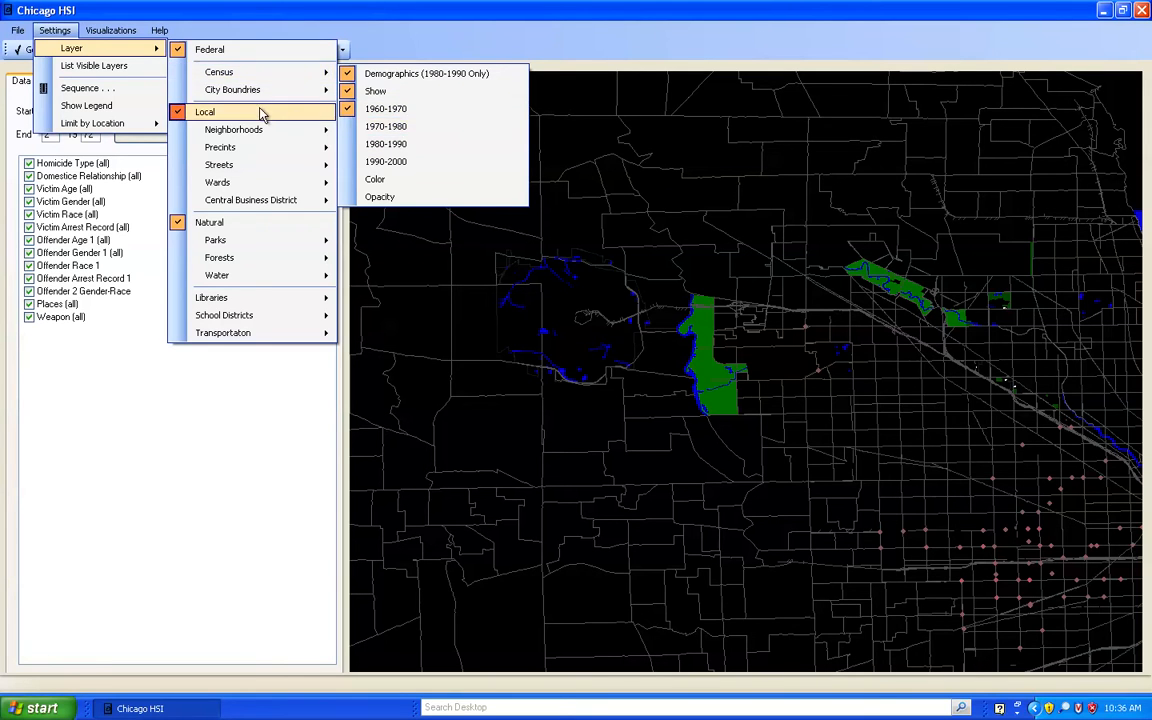
pyautogui.moveTo(253, 135)
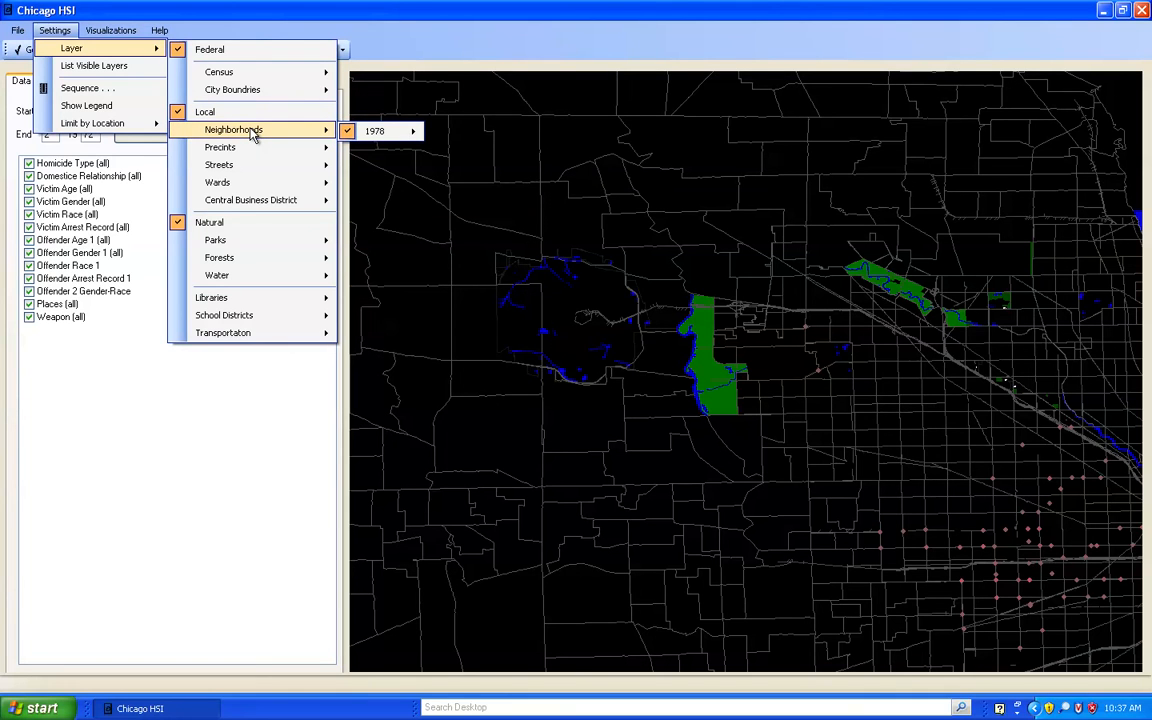
pyautogui.moveTo(405, 140)
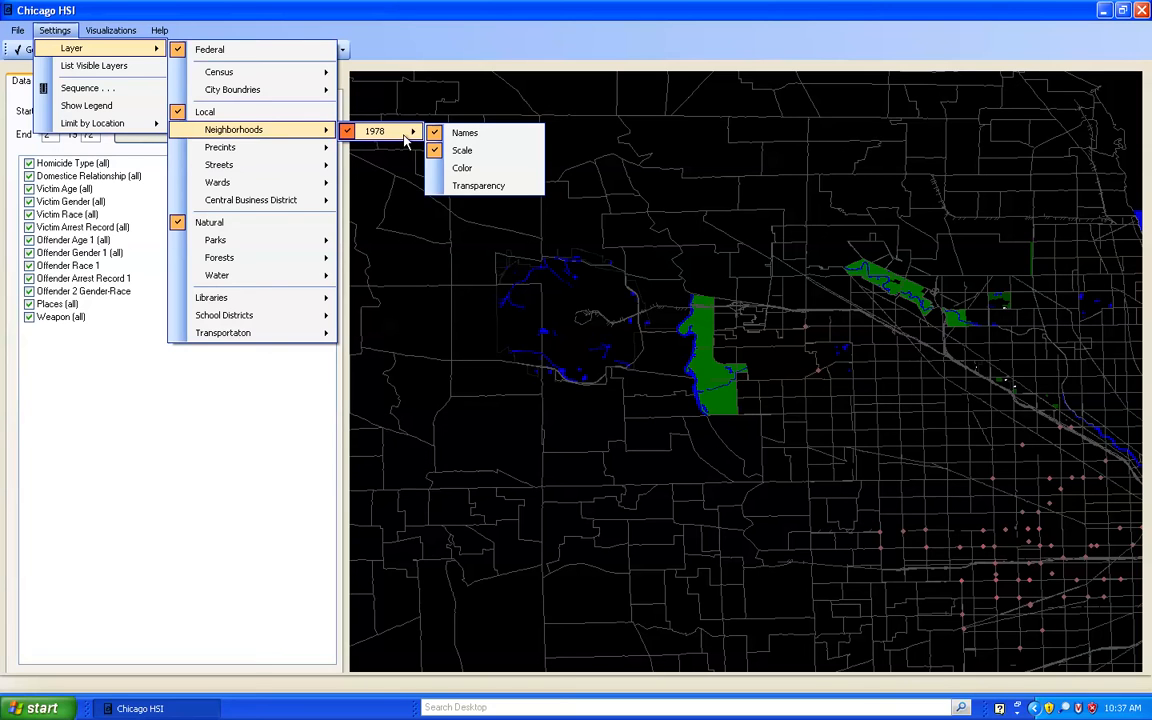
pyautogui.moveTo(279, 167)
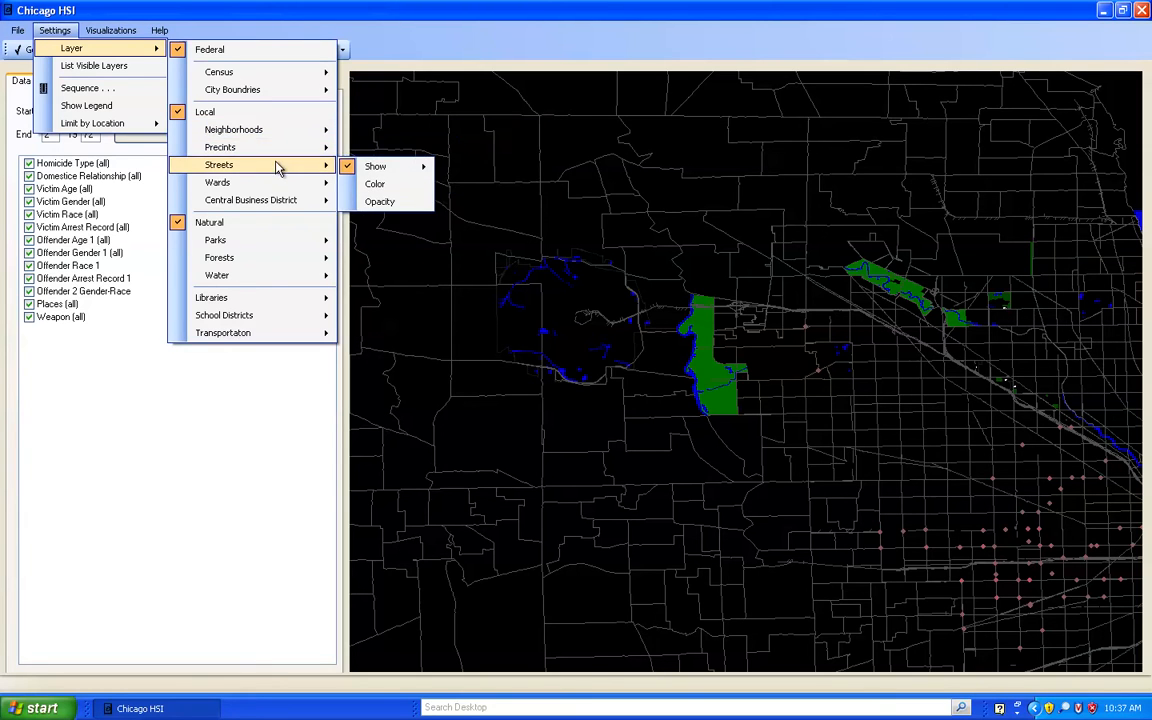
pyautogui.moveTo(276, 189)
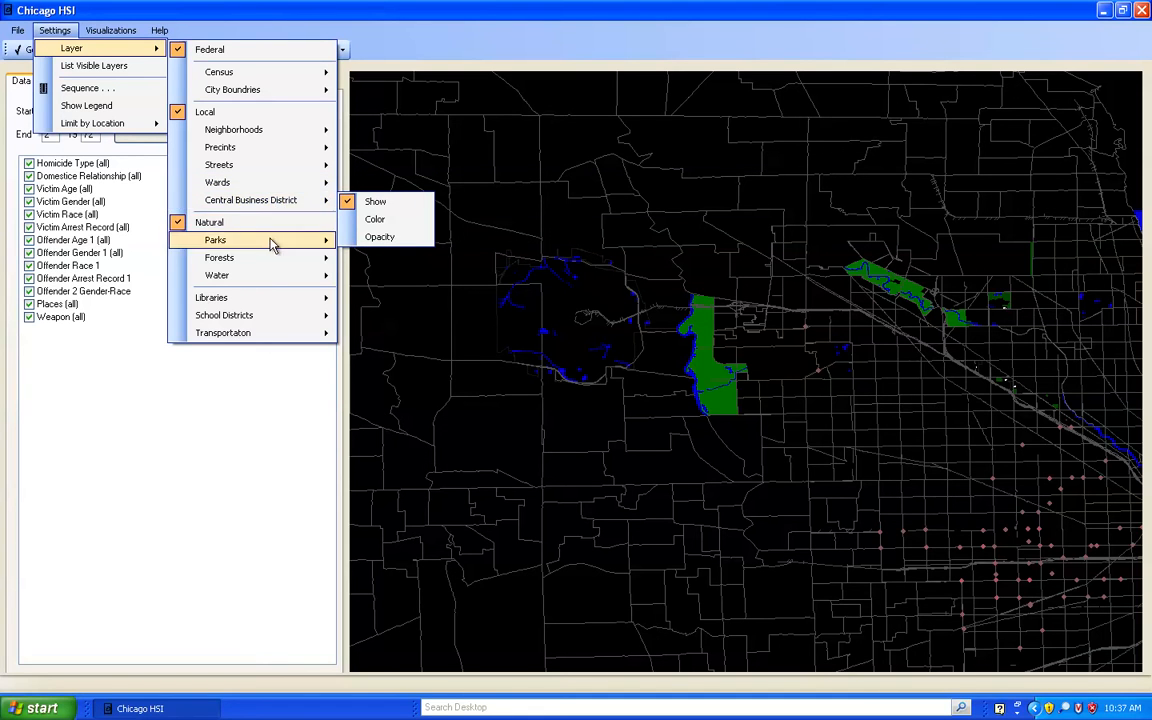
pyautogui.moveTo(272, 246)
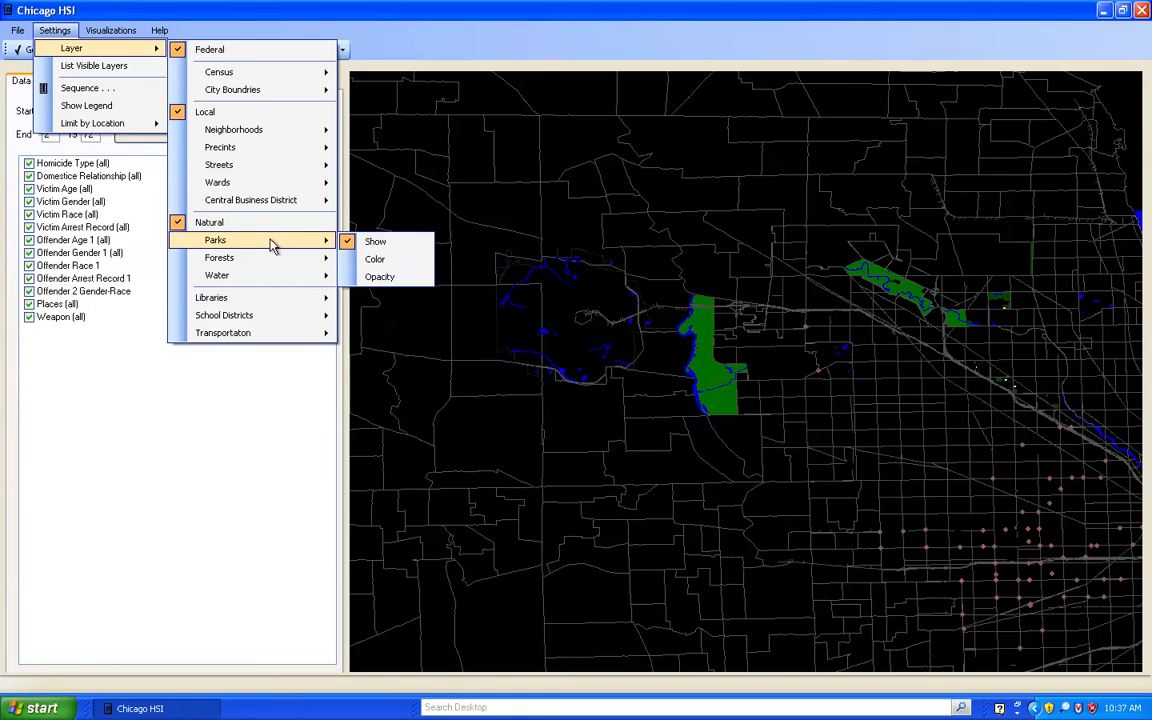
pyautogui.click(348, 246)
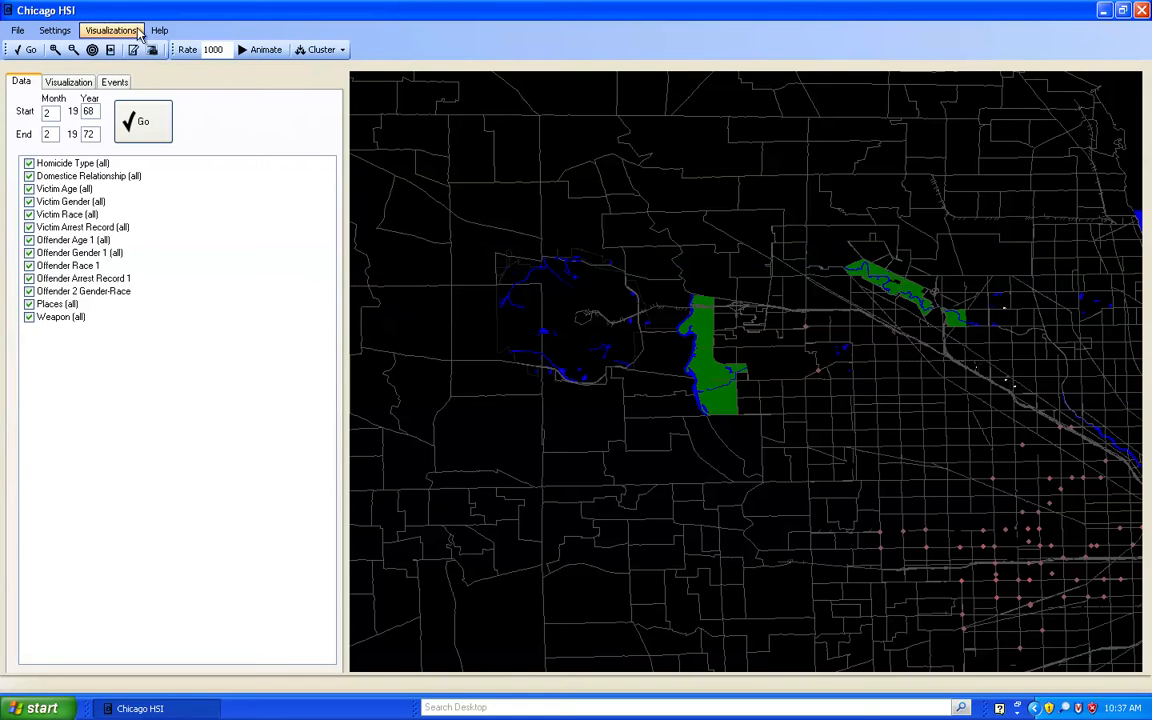
# Hide the Forests layer in the Natural group of map layers
pyautogui.click(112, 32)
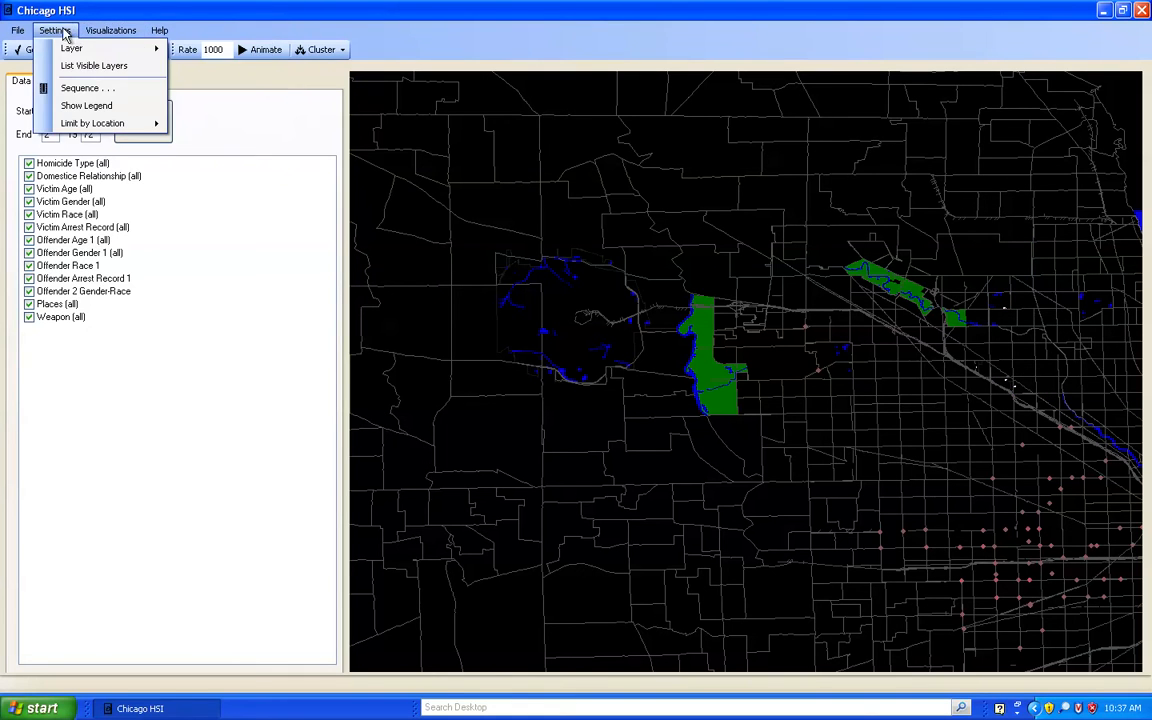
pyautogui.moveTo(263, 259)
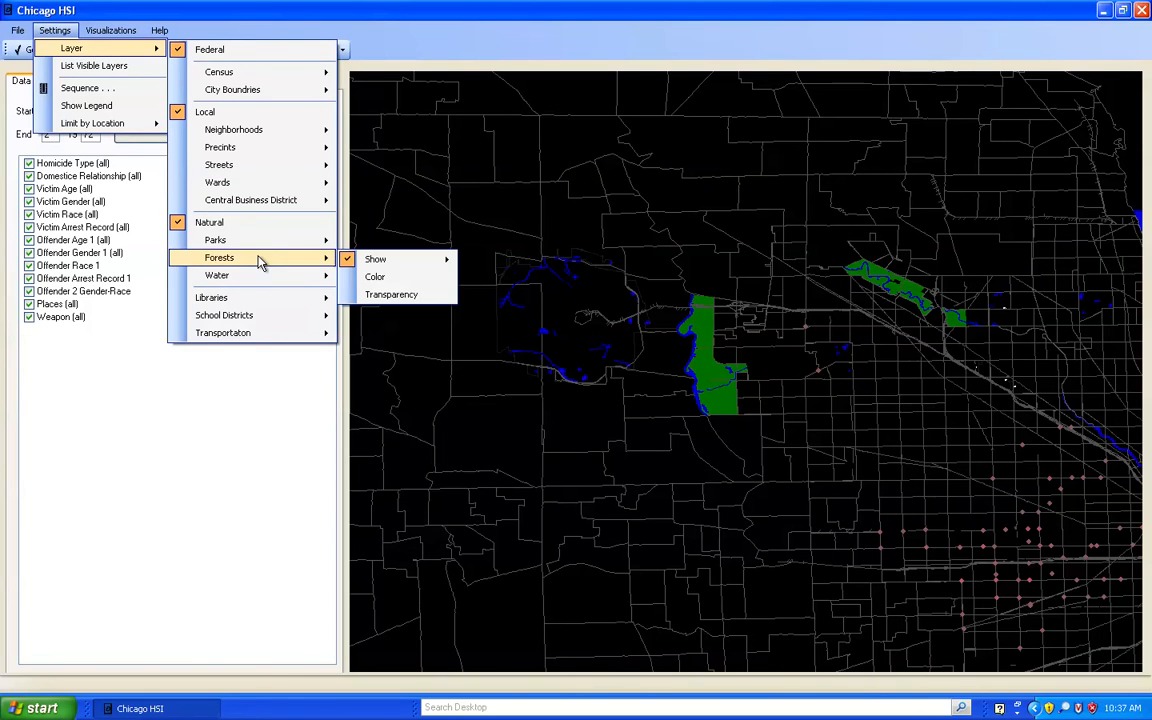
pyautogui.moveTo(396, 268)
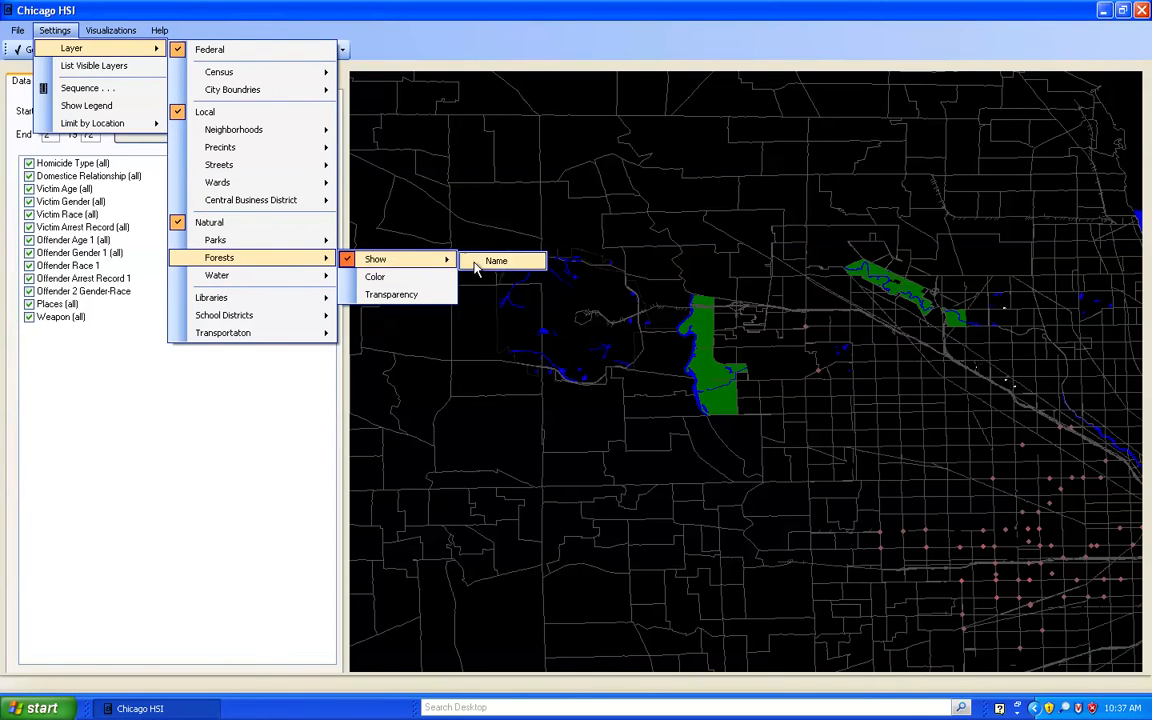
pyautogui.click(349, 262)
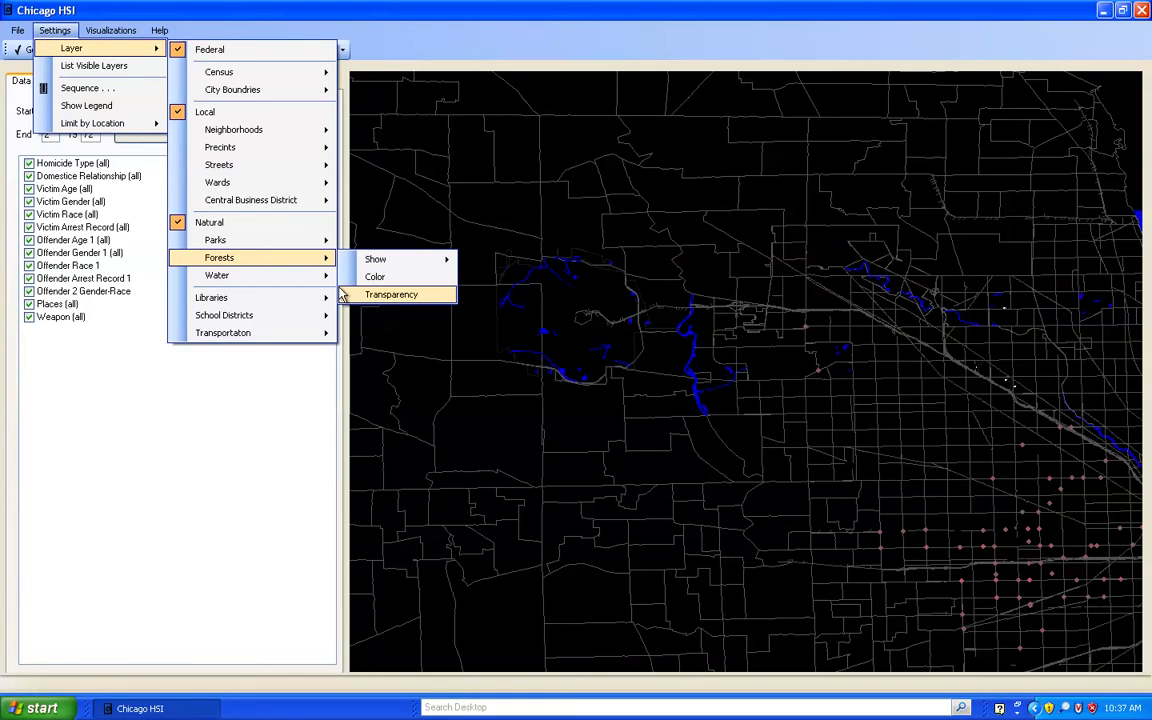
# Change the Water layer's color to cyan
pyautogui.moveTo(286, 278)
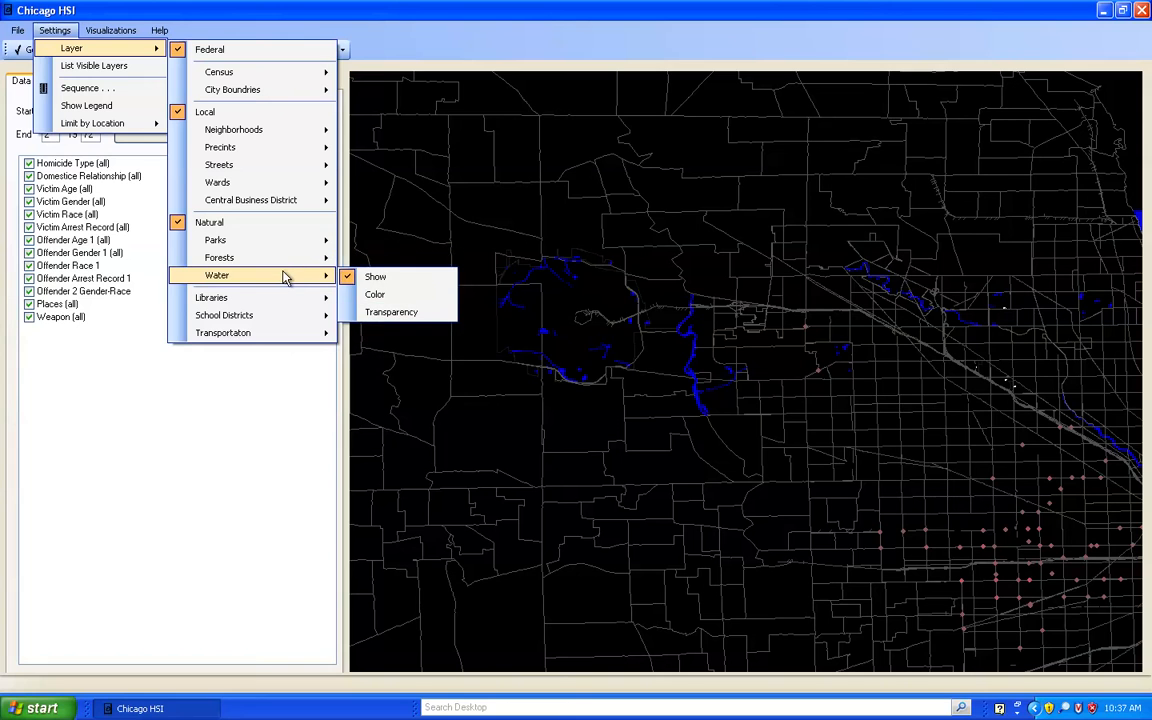
pyautogui.click(396, 297)
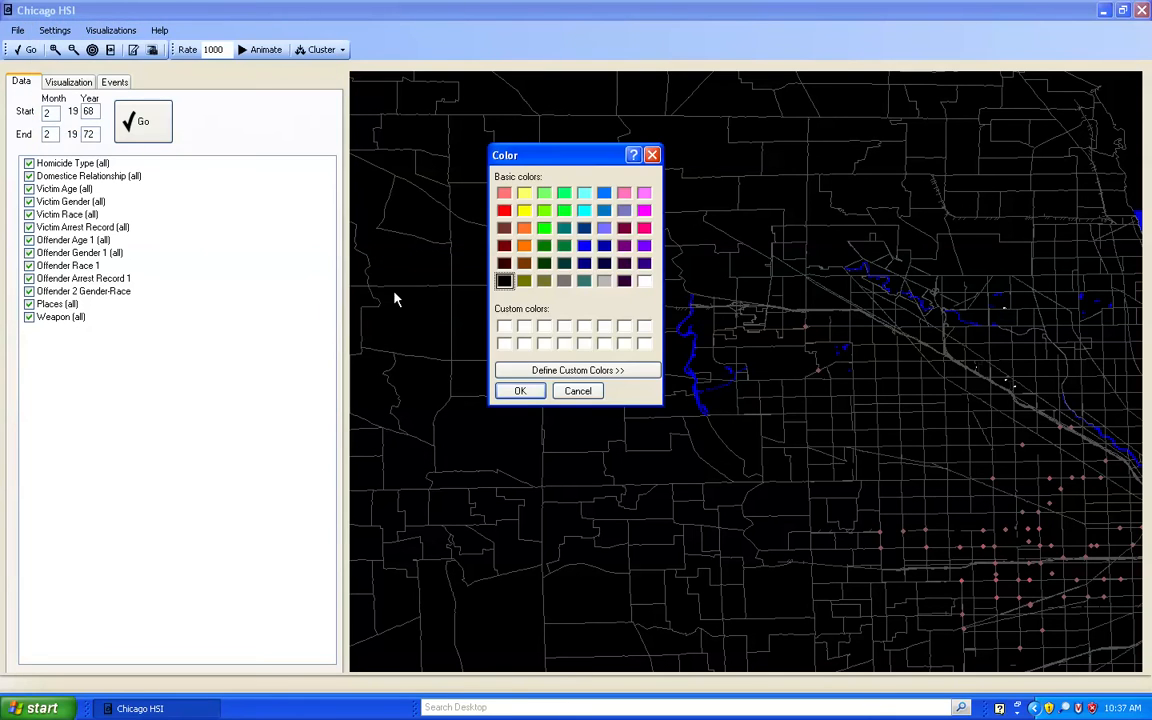
pyautogui.click(585, 212)
pyautogui.click(520, 393)
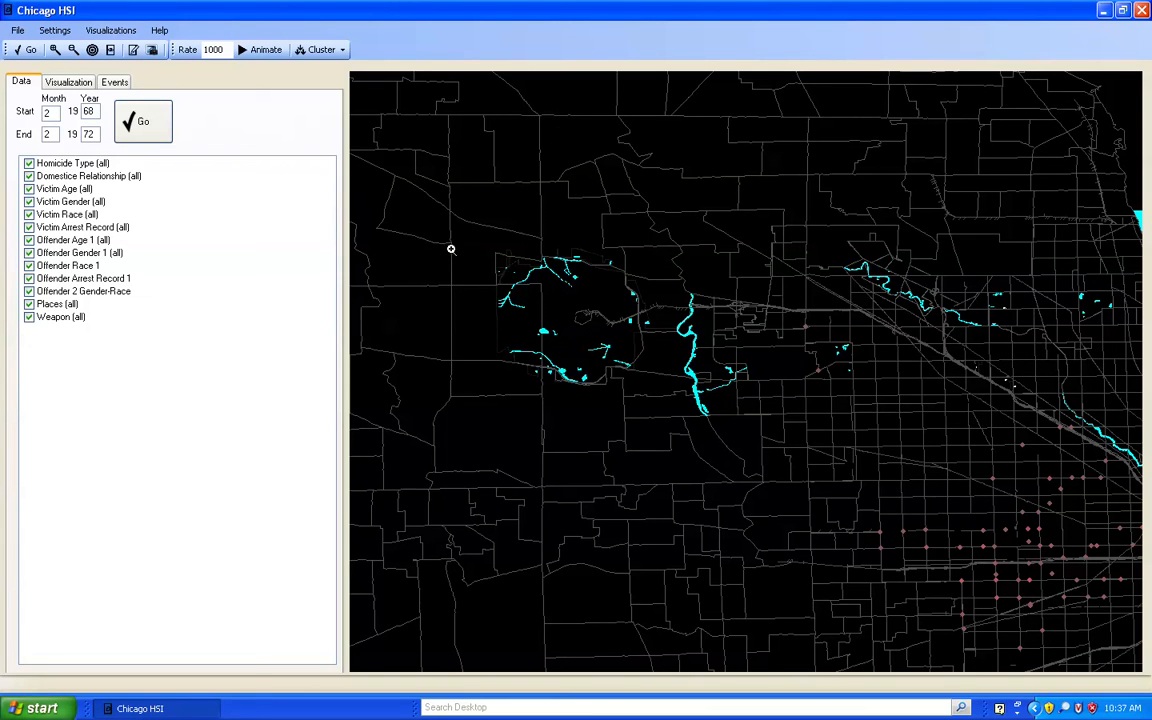
# Examine the event, victim and offender details of Event#1527 in the events list, collapsing each one after reading it
pyautogui.click(116, 84)
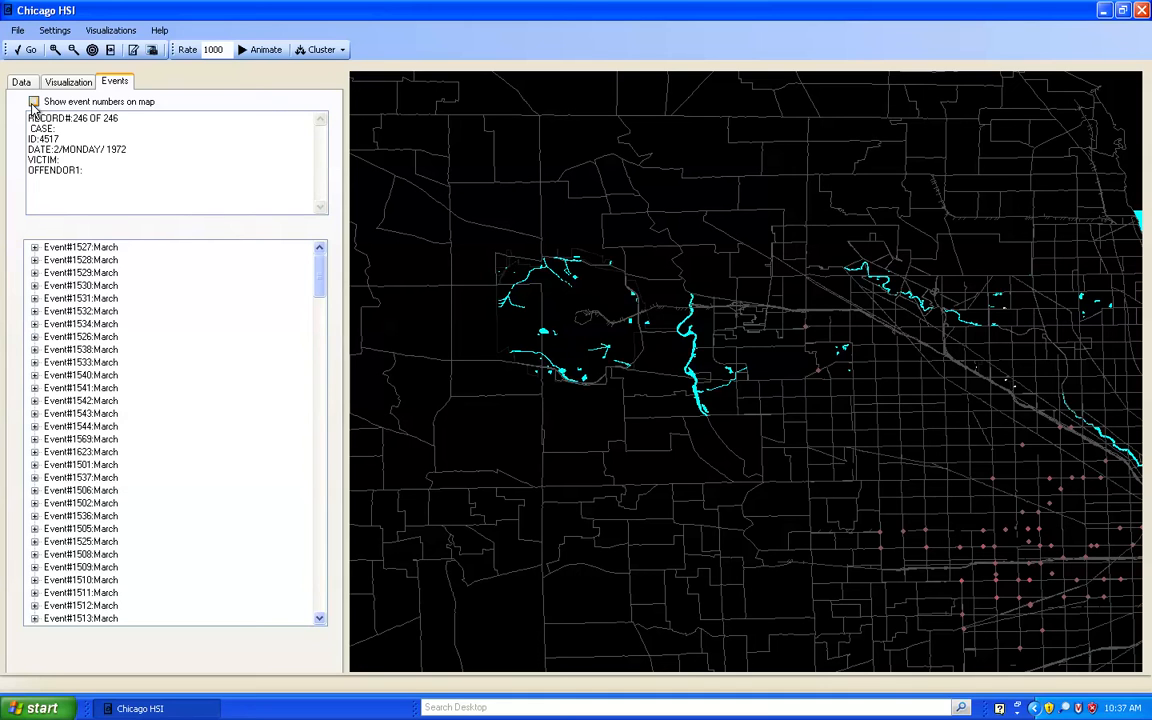
pyautogui.click(34, 247)
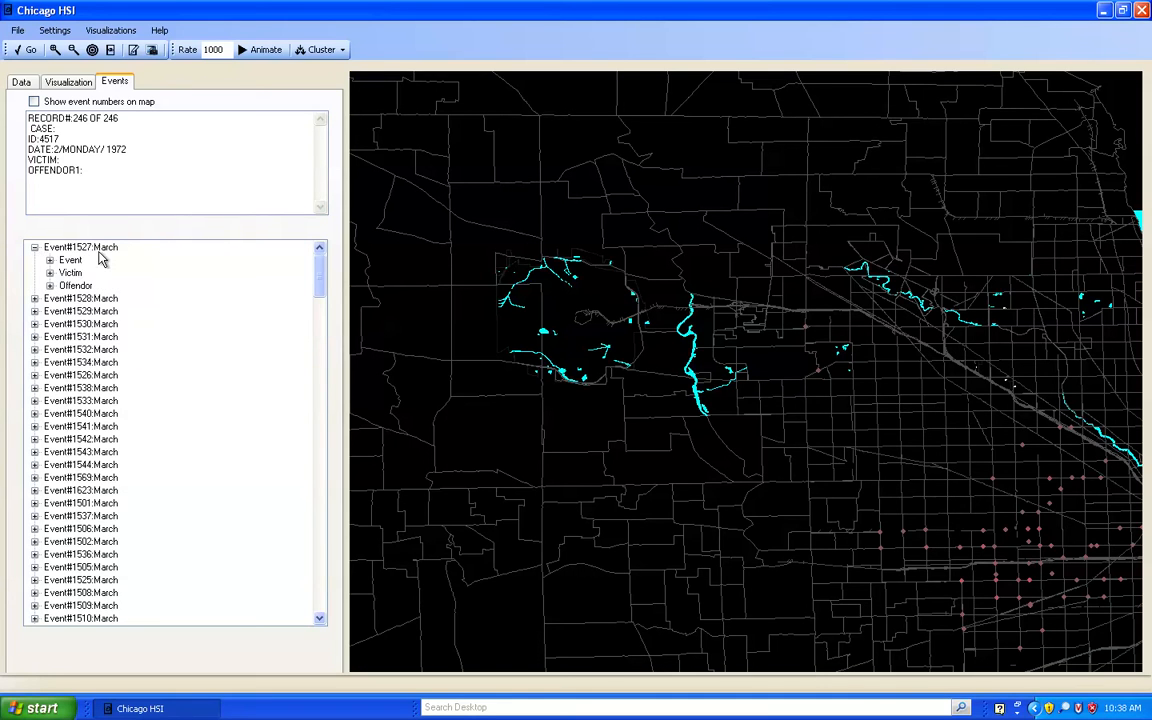
pyautogui.click(49, 260)
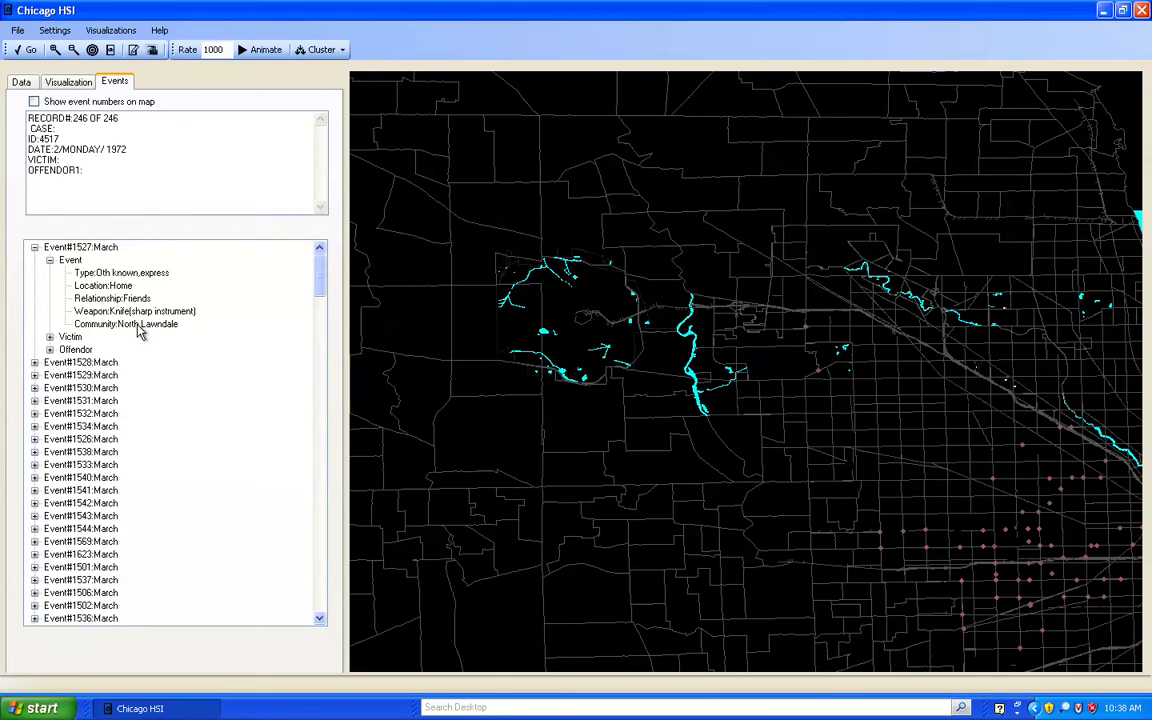
pyautogui.click(49, 261)
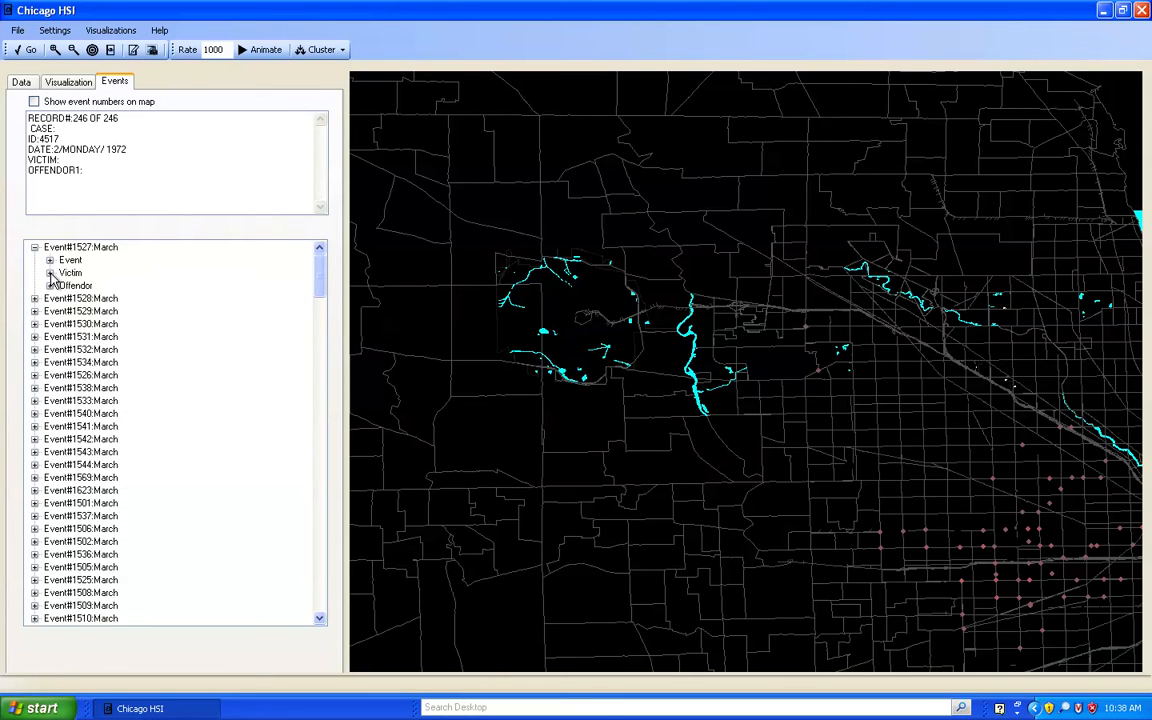
pyautogui.click(50, 273)
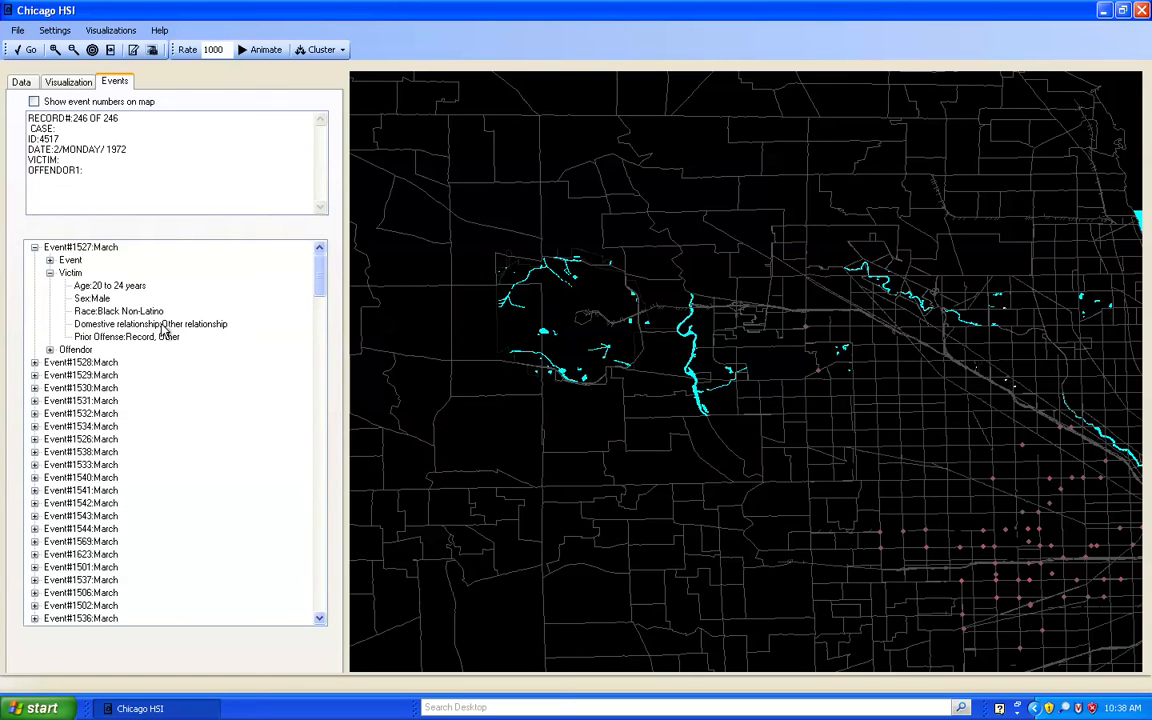
pyautogui.click(50, 273)
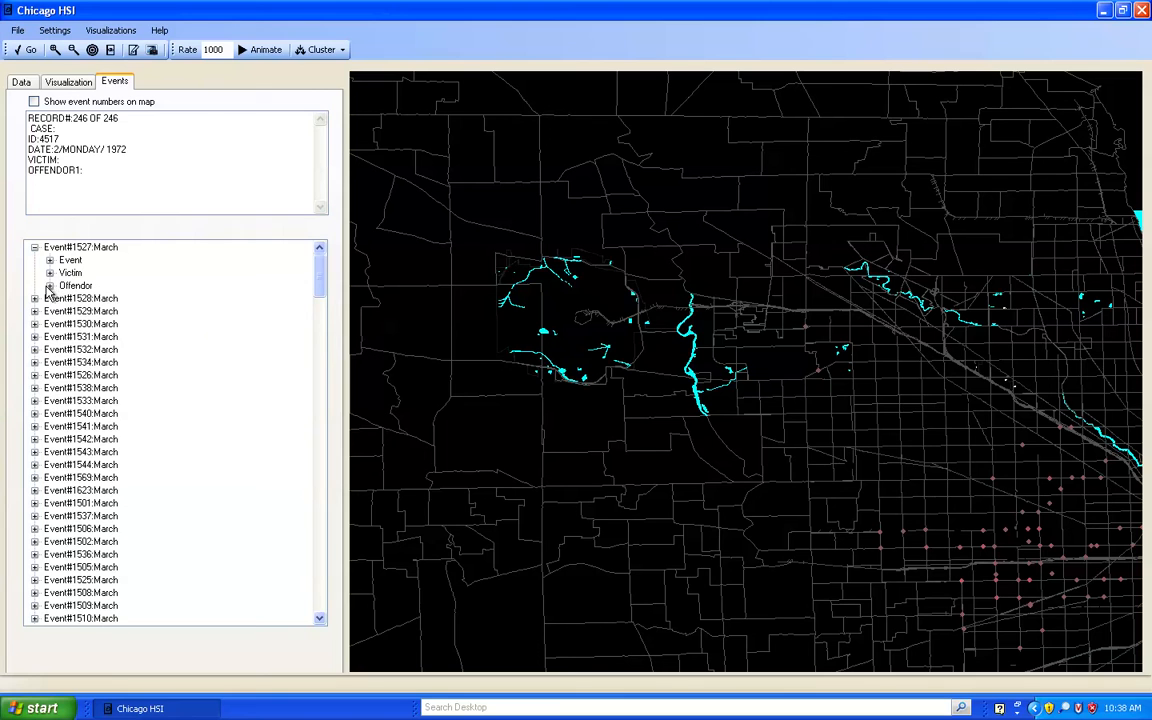
pyautogui.click(50, 286)
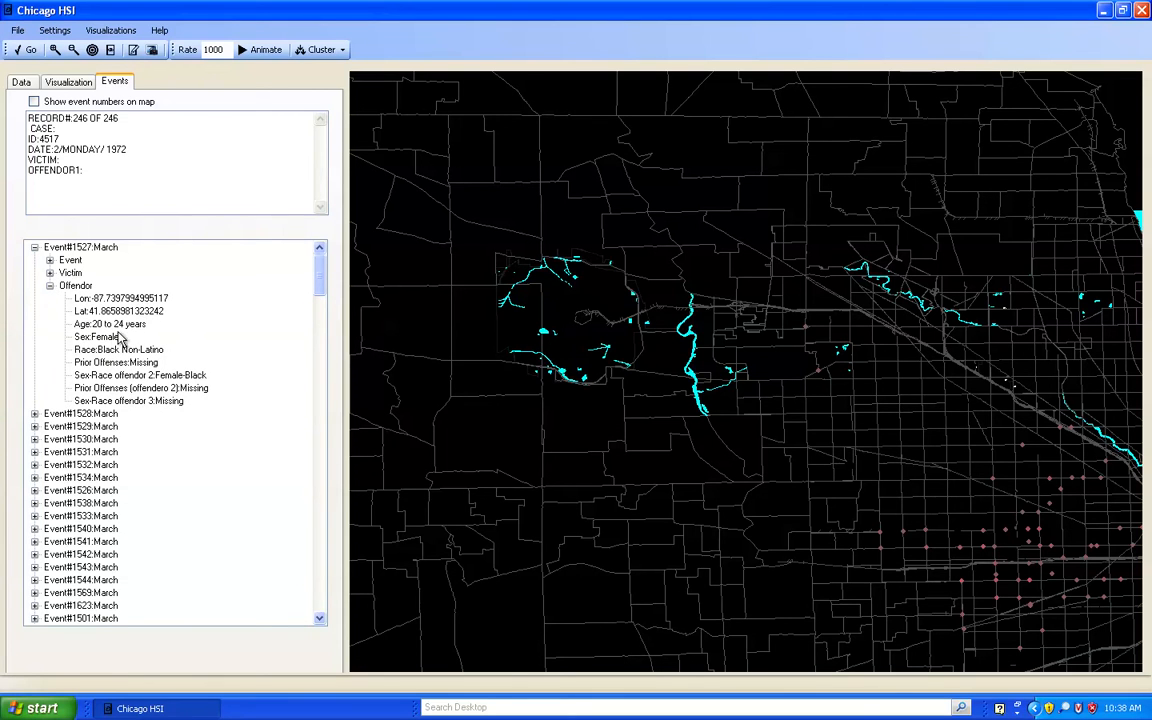
pyautogui.click(49, 285)
pyautogui.click(34, 247)
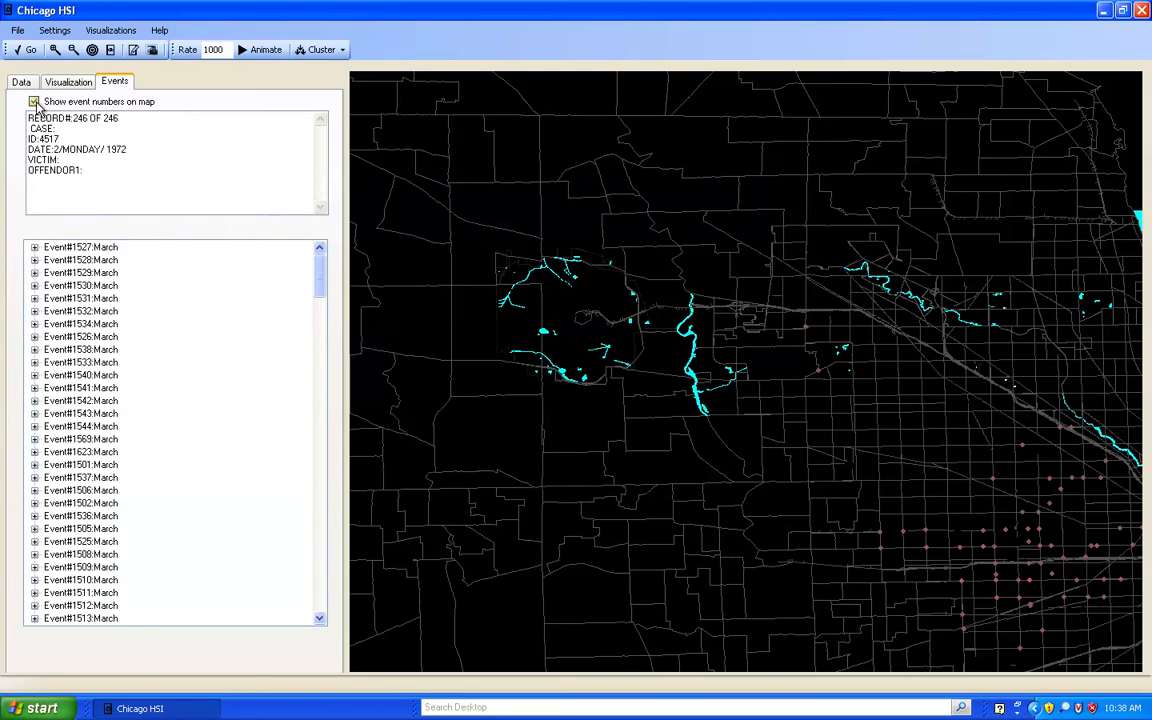
# Show the event numbers on the map and expand the event details of Event#1533 in the events list
pyautogui.click(22, 50)
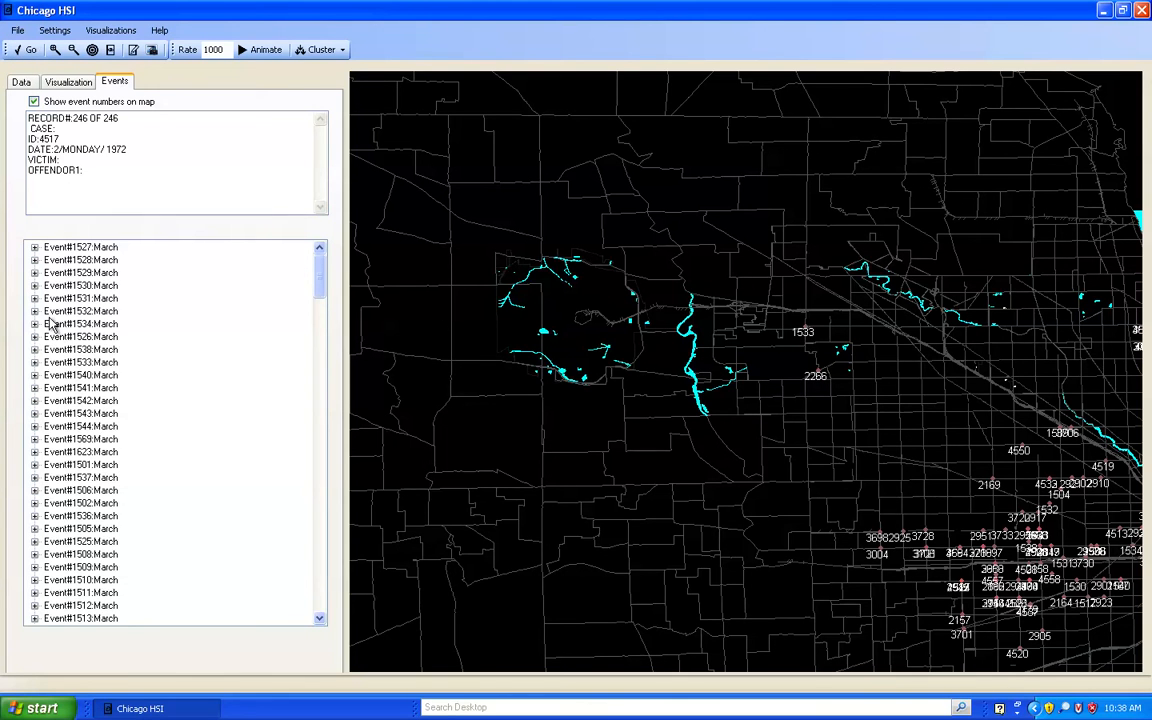
pyautogui.click(35, 363)
pyautogui.click(35, 363)
pyautogui.click(35, 362)
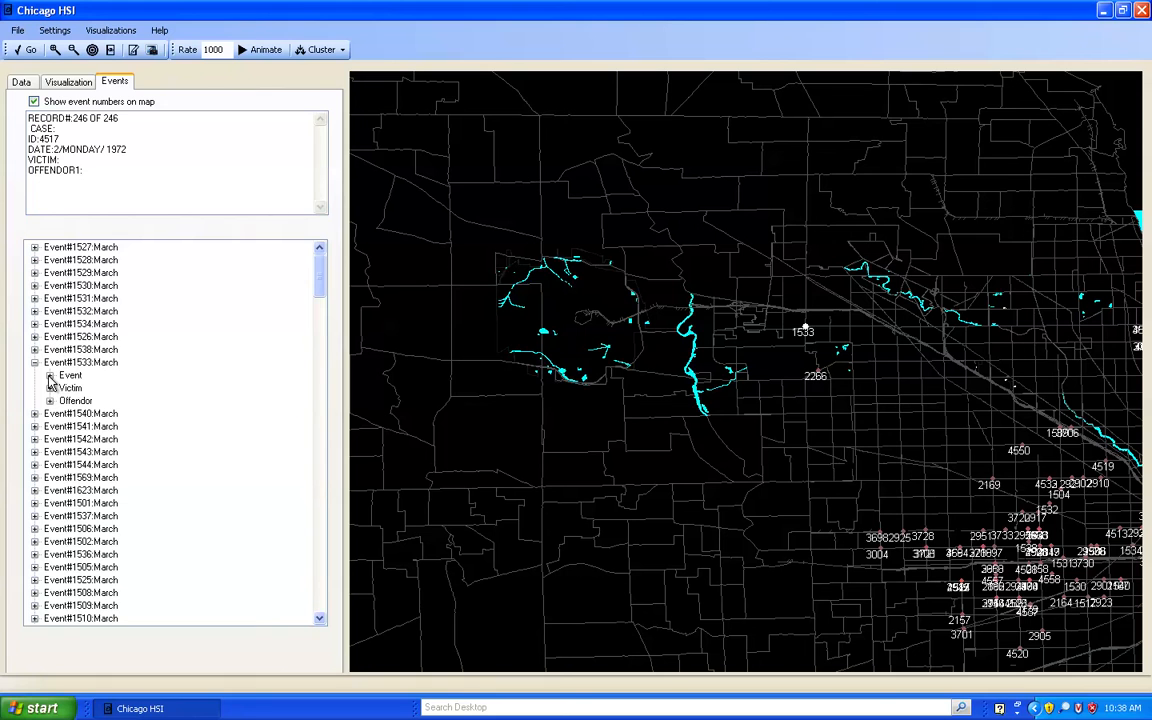
pyautogui.click(49, 376)
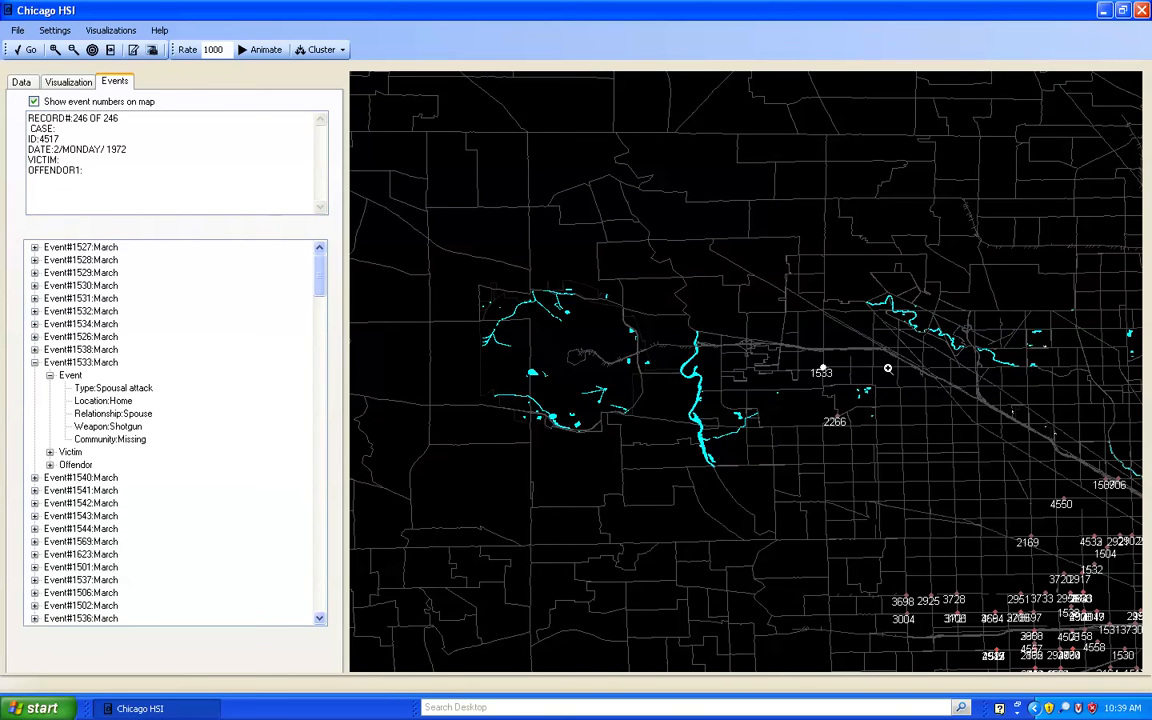
# Show the names of the Streets layer on the map and look closer at the area around event 1533
pyautogui.click(112, 31)
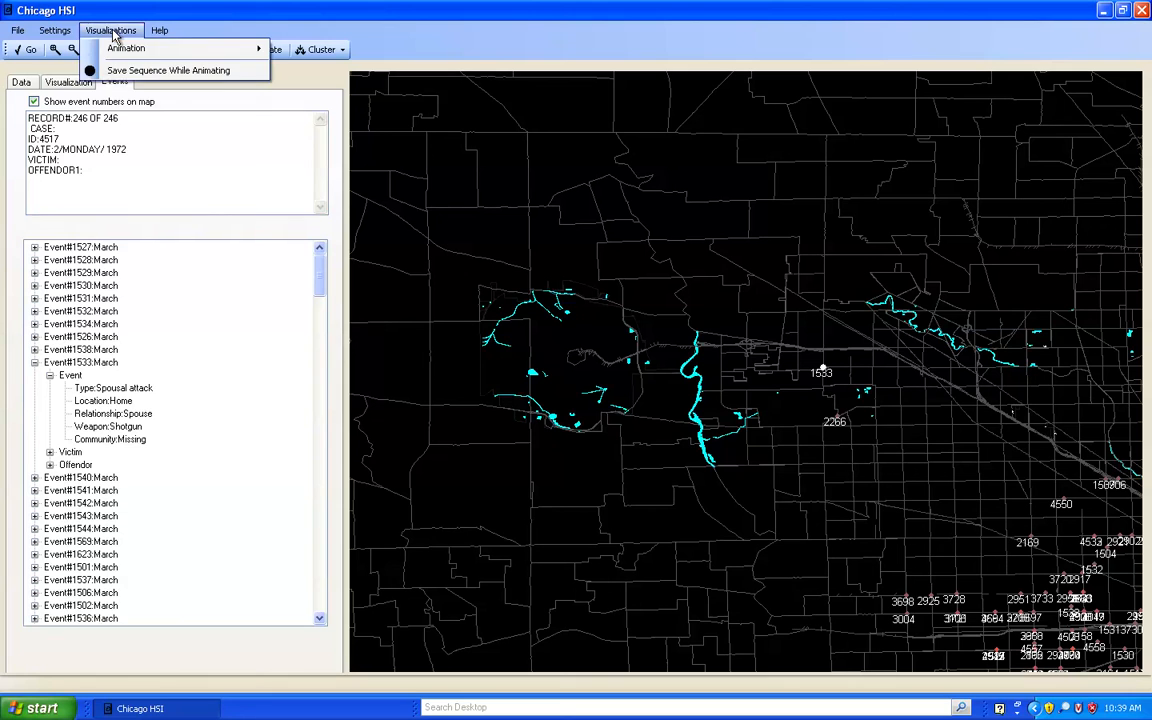
pyautogui.moveTo(55, 30)
pyautogui.moveTo(75, 48)
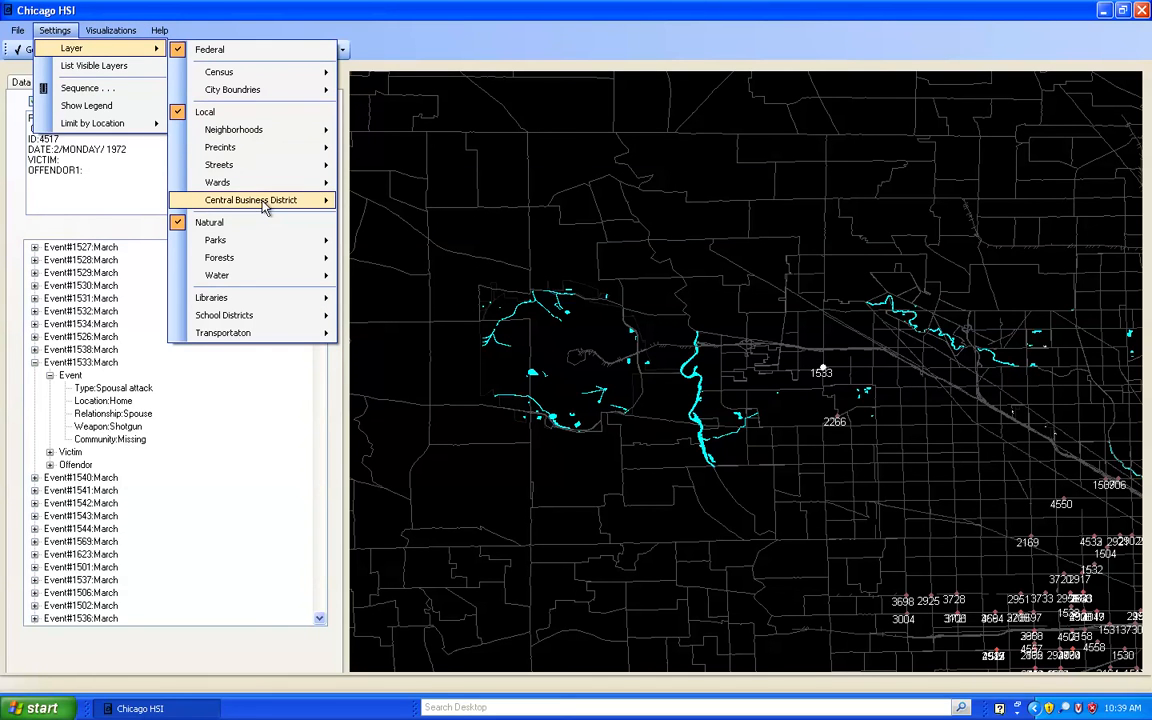
pyautogui.moveTo(257, 168)
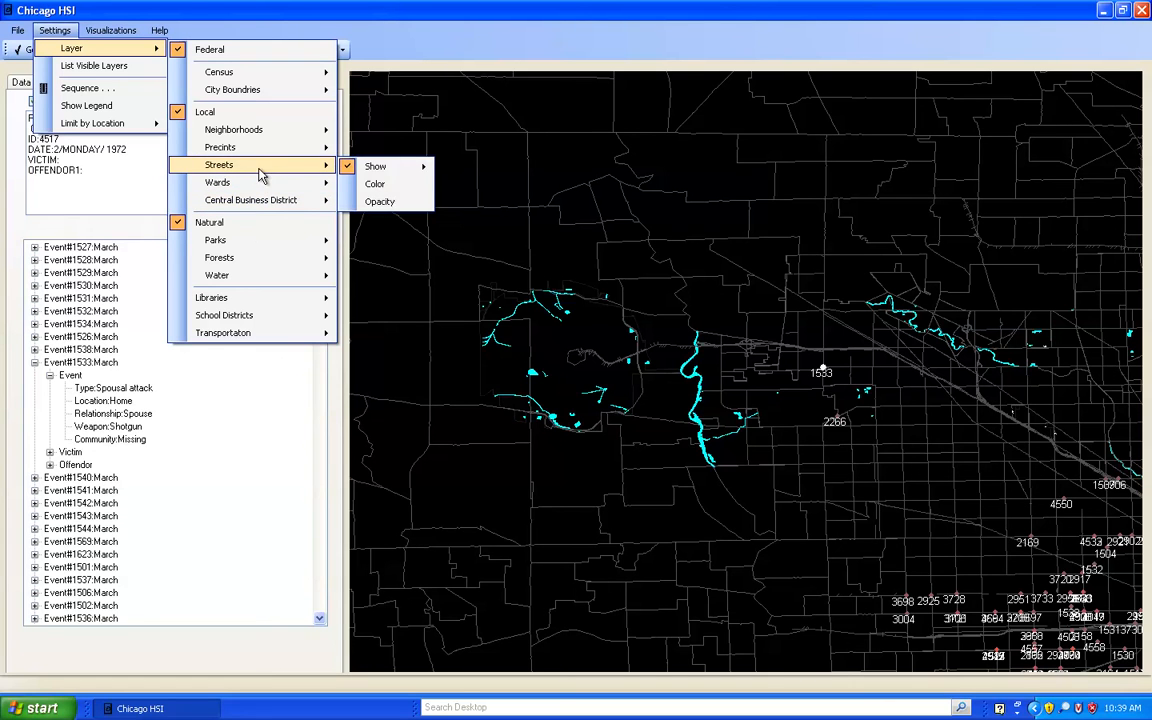
pyautogui.moveTo(400, 168)
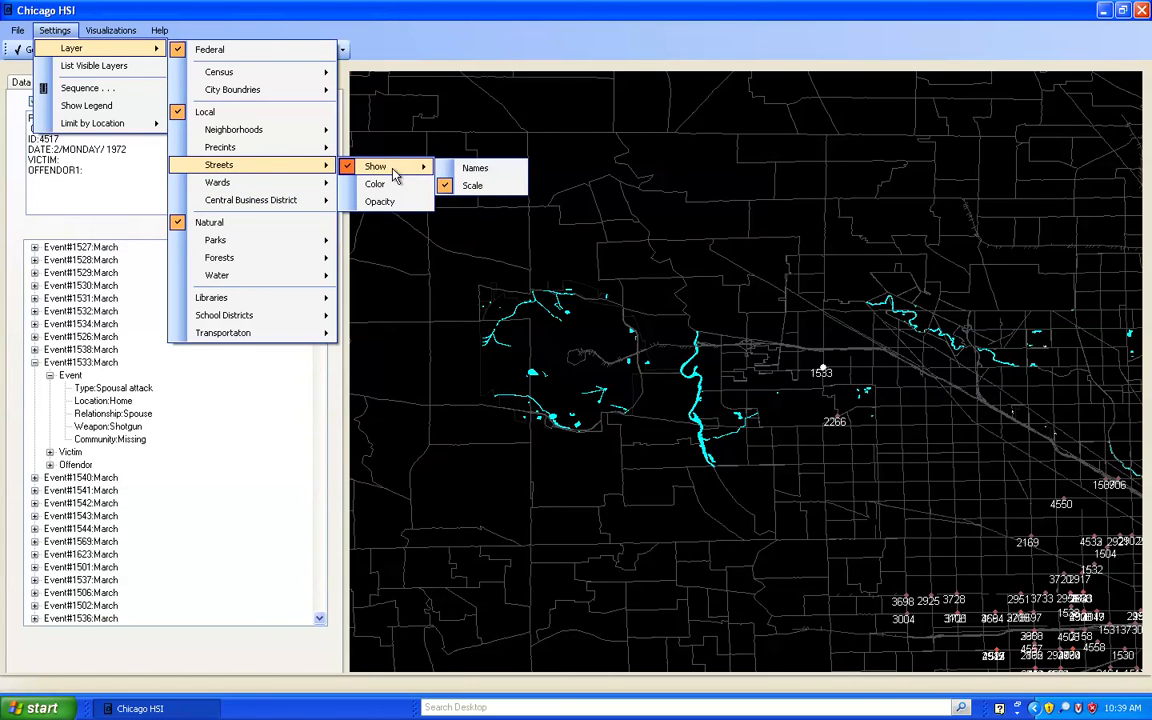
pyautogui.click(456, 170)
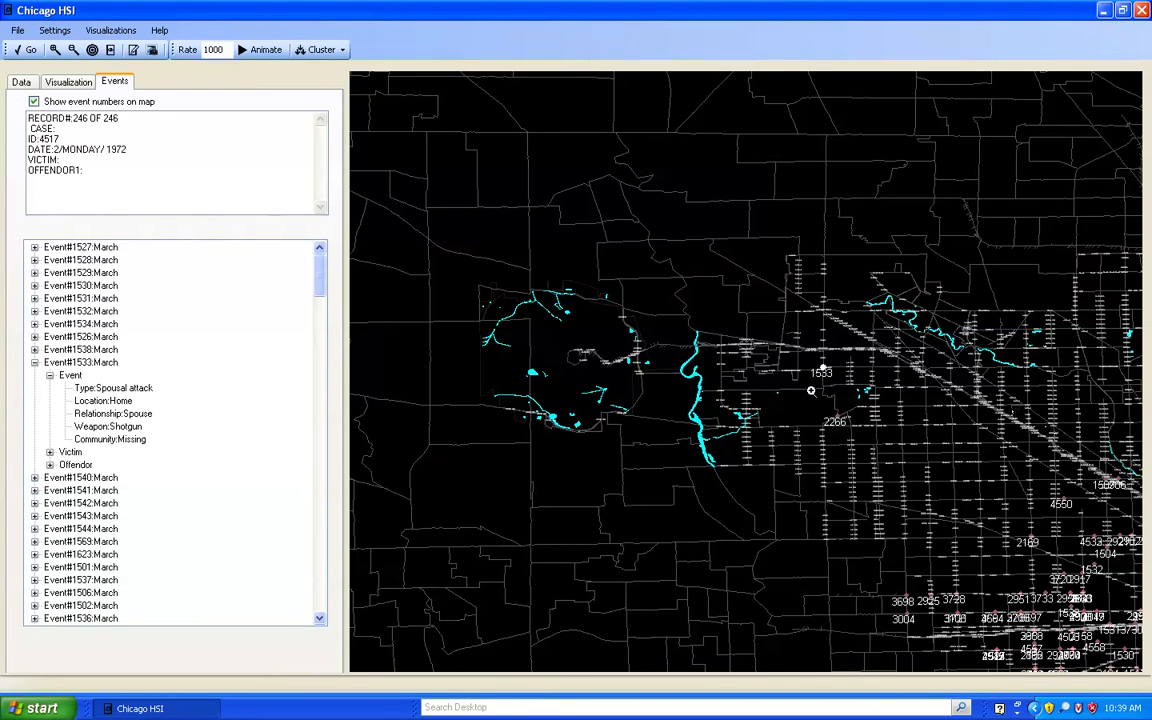
pyautogui.click(811, 362)
pyautogui.click(818, 365)
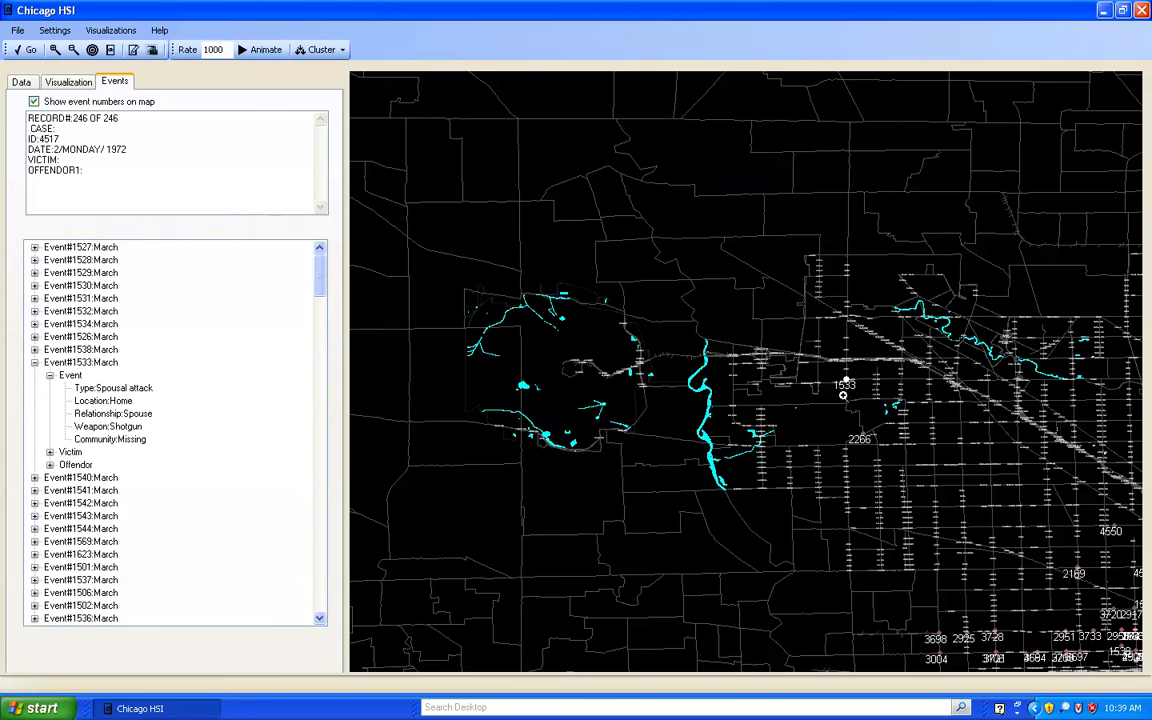
pyautogui.click(863, 379)
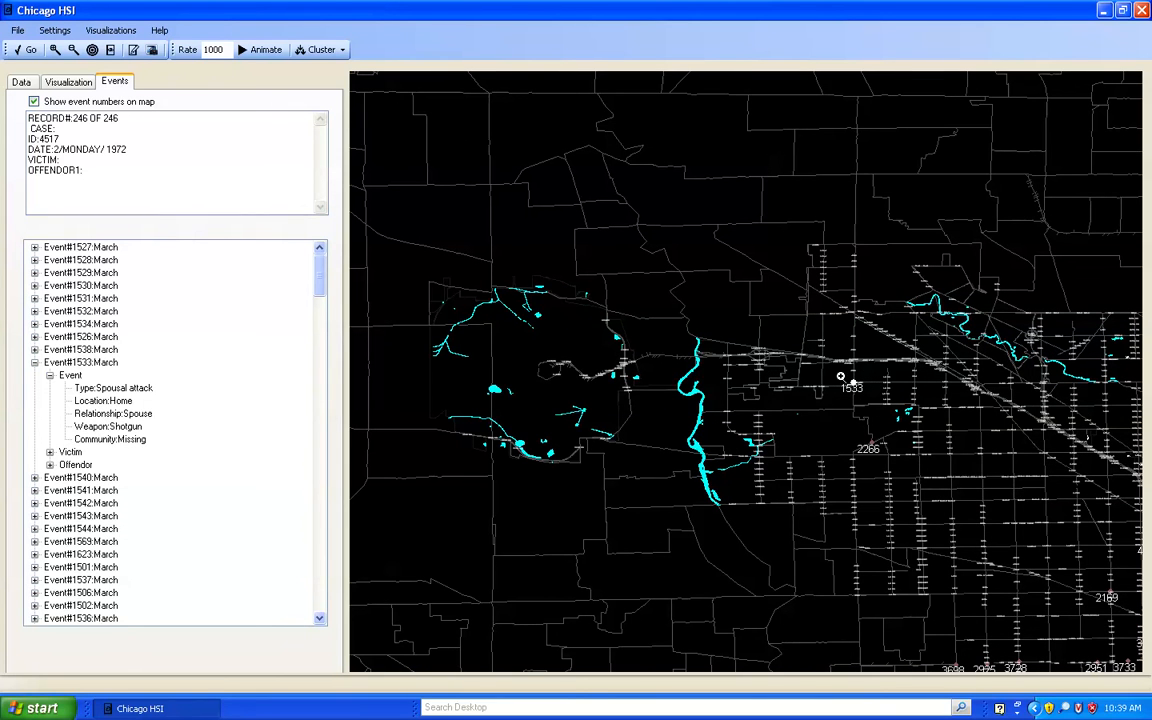
# Turn on the victim race indication and set the color for the W category to orange
pyautogui.click(68, 81)
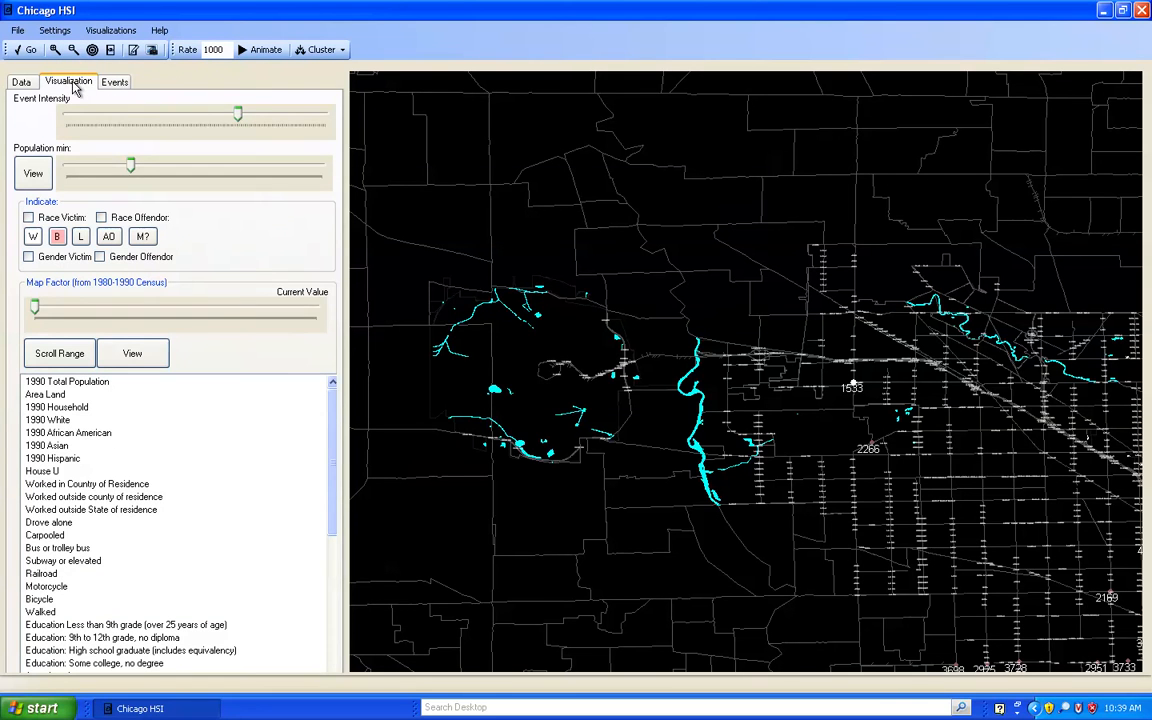
pyautogui.click(33, 237)
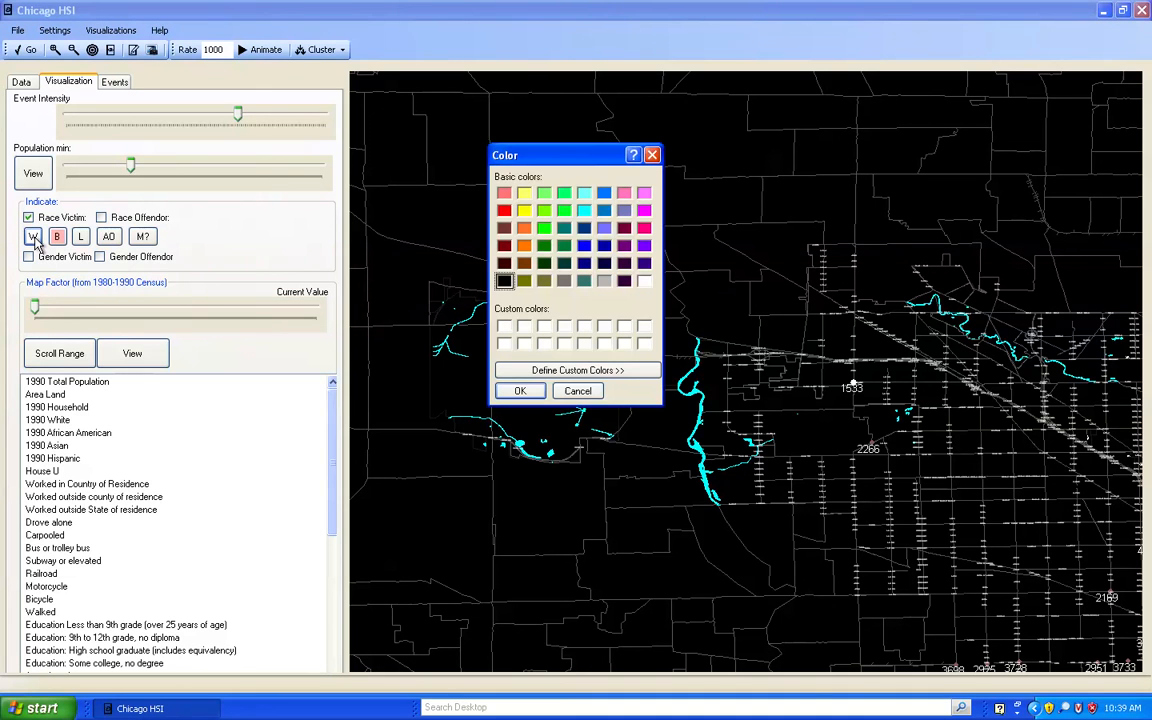
pyautogui.click(525, 229)
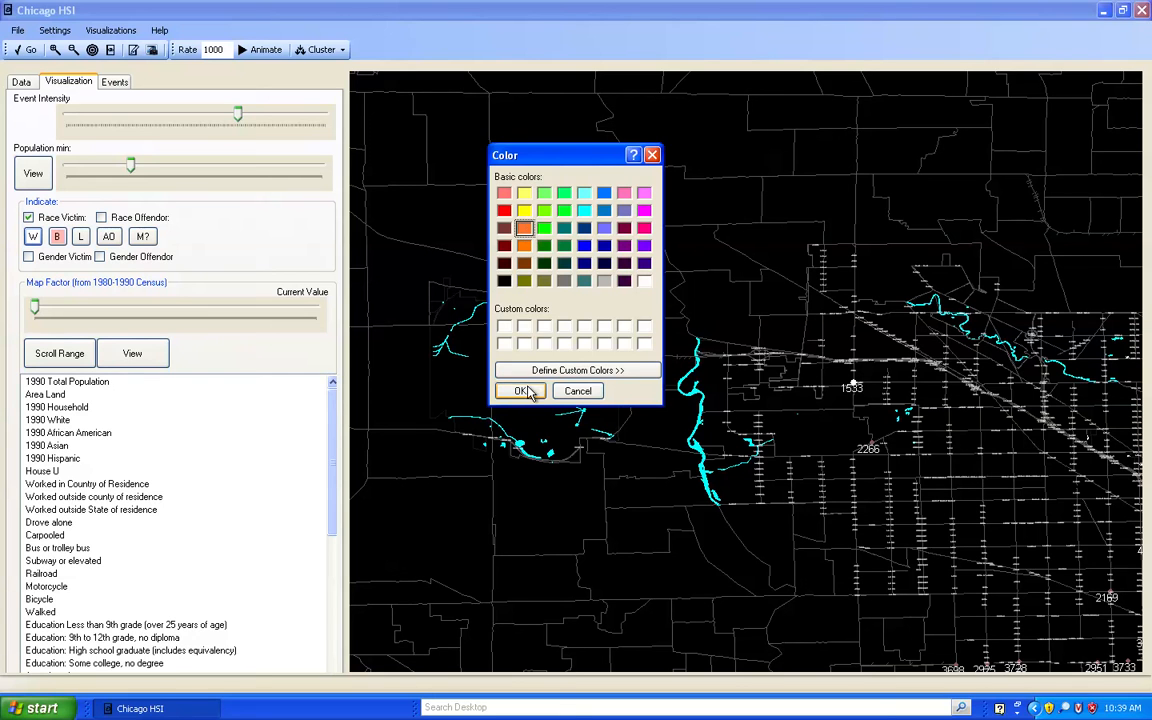
pyautogui.click(520, 390)
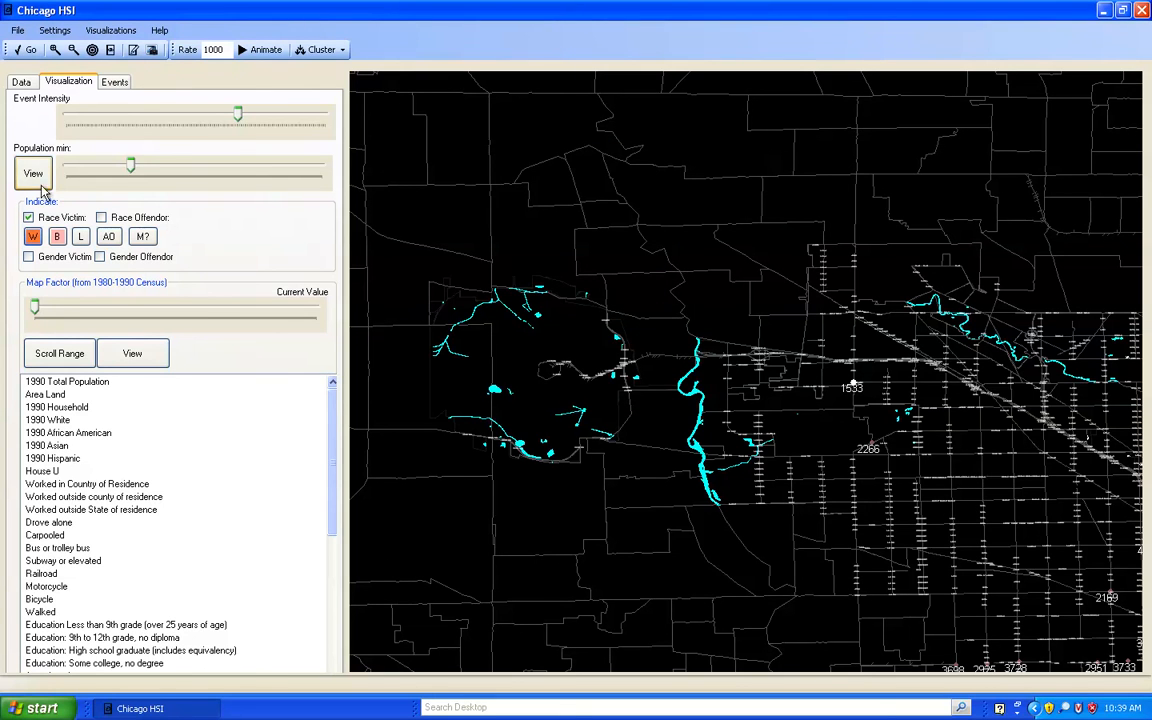
# Set the population minimum to 3700, display it on the map and replot the events
pyautogui.moveTo(132, 167); pyautogui.dragTo(115, 166)
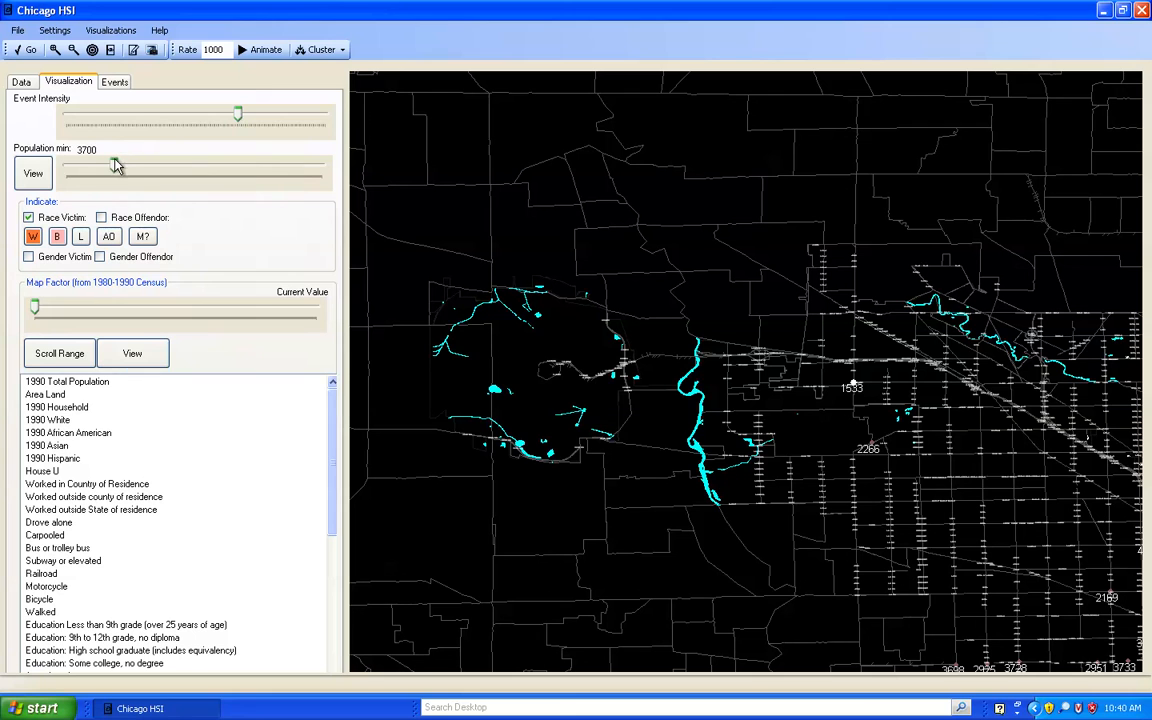
pyautogui.click(30, 178)
pyautogui.click(29, 47)
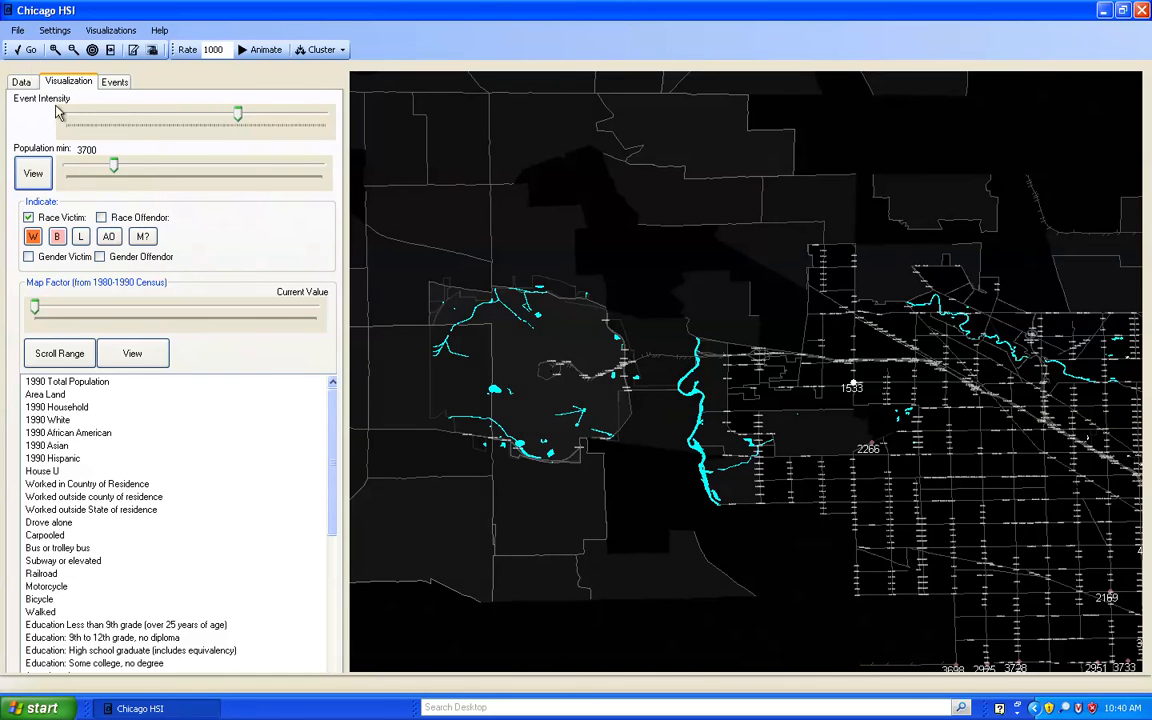
pyautogui.click(25, 52)
# Set the race indicator color for the L category to bright green
pyautogui.click(82, 237)
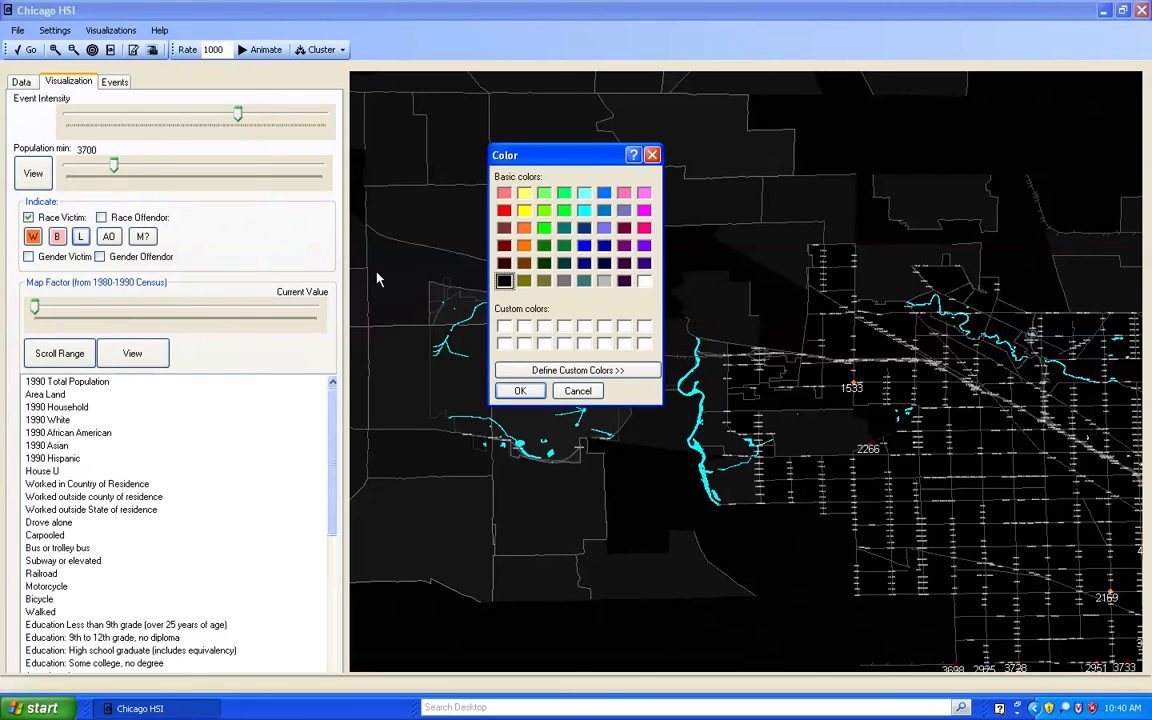
pyautogui.click(546, 229)
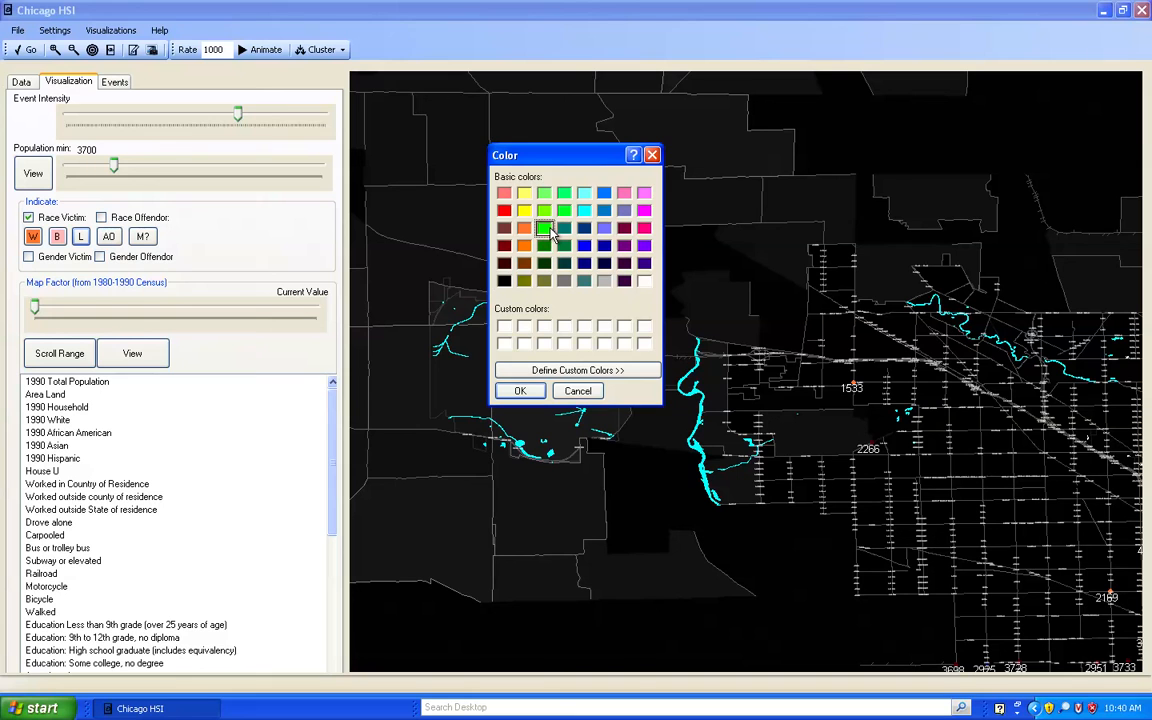
pyautogui.click(516, 390)
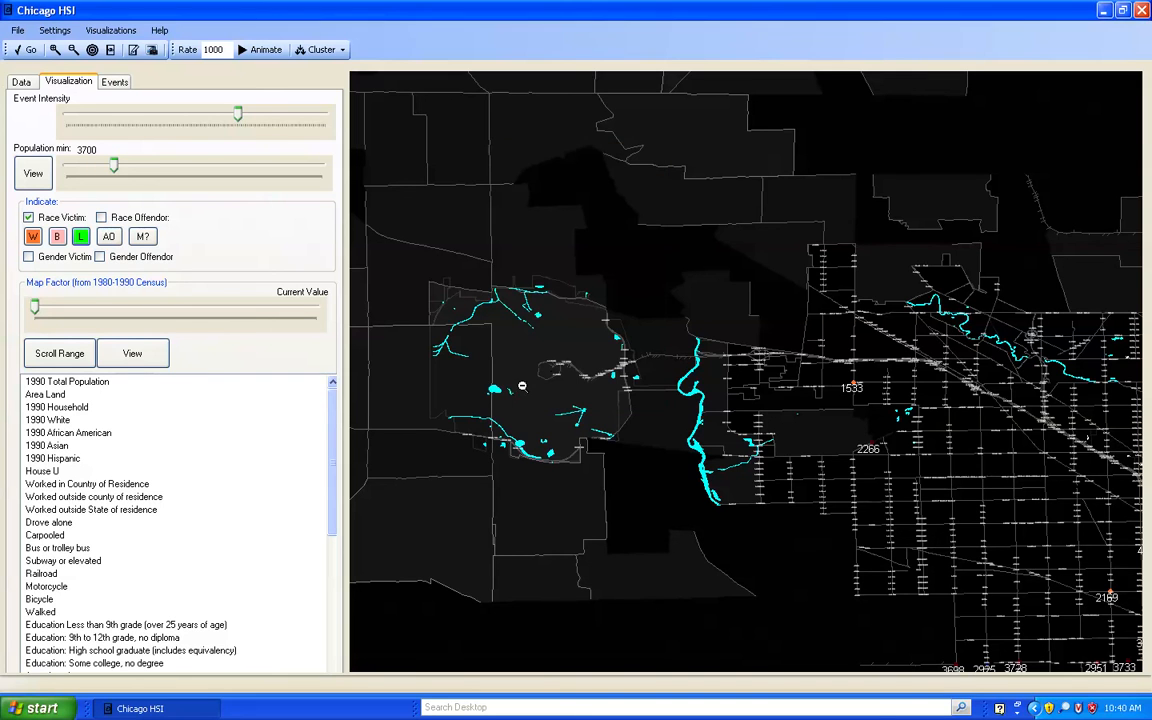
# Display the population minimum view again and examine a wider area of the map
pyautogui.click(33, 175)
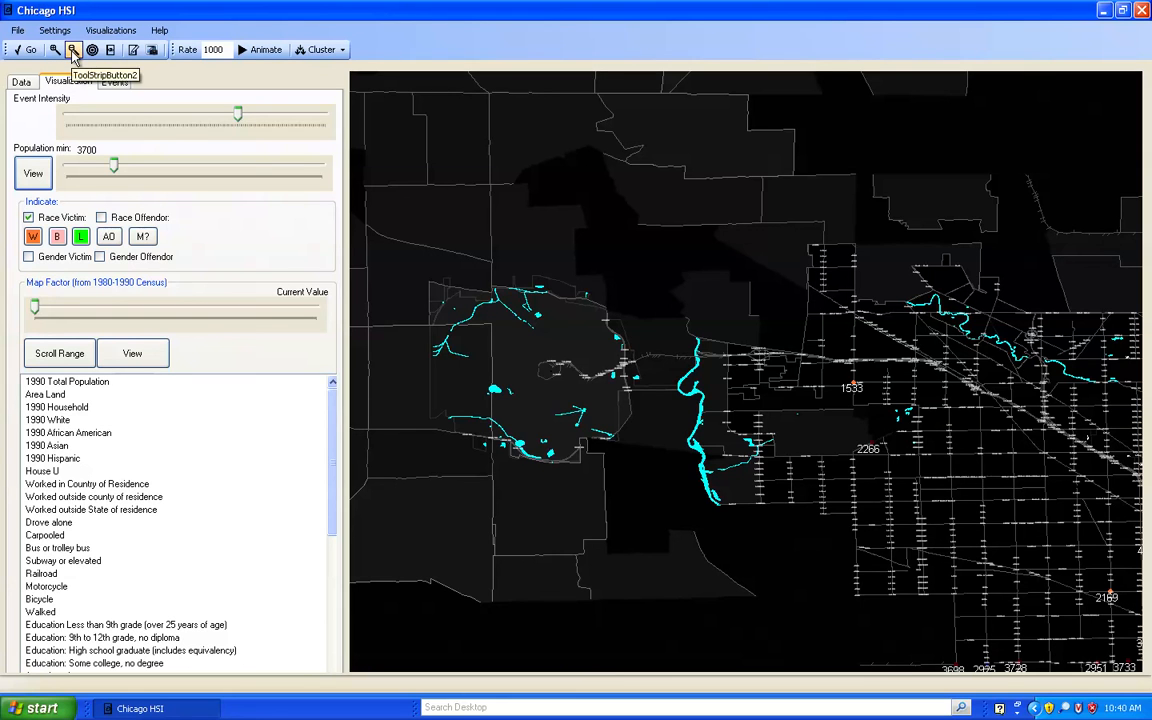
pyautogui.click(539, 284)
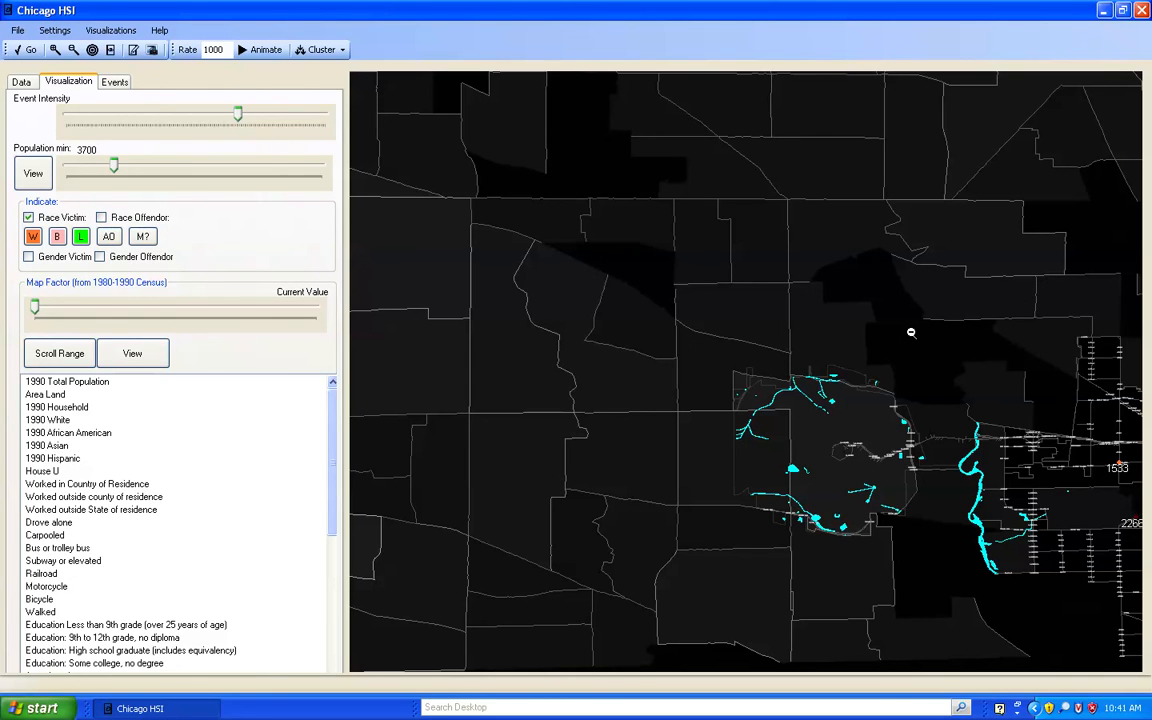
pyautogui.press('super+Tab')
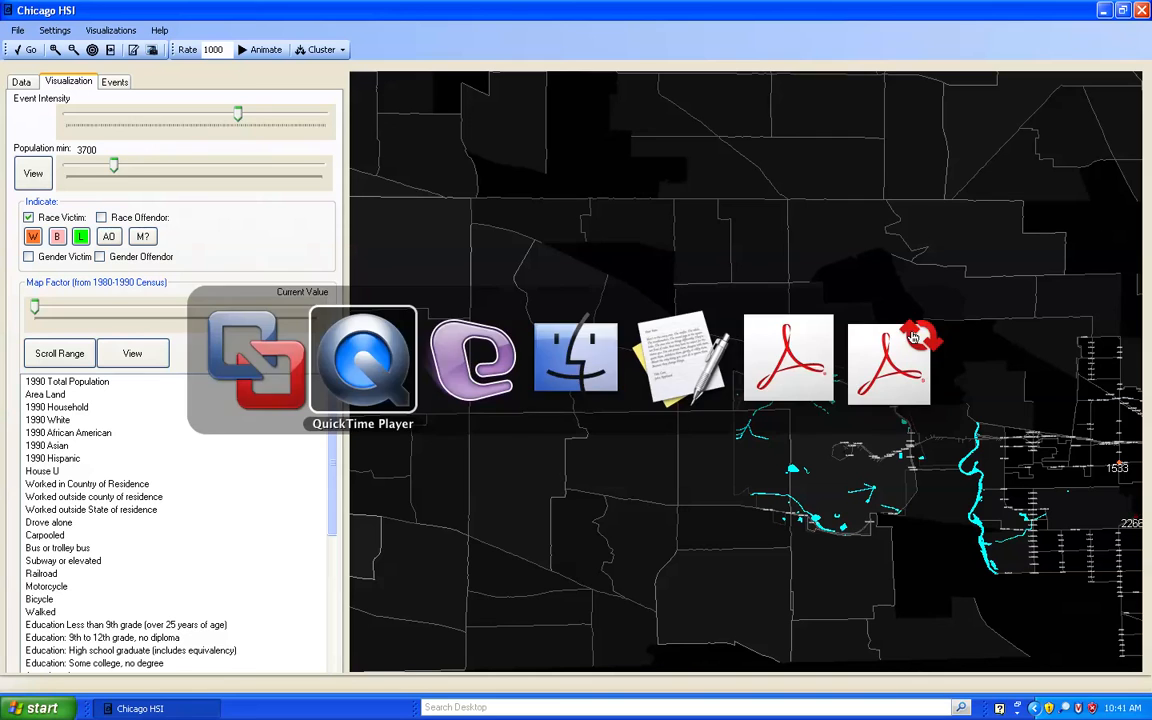